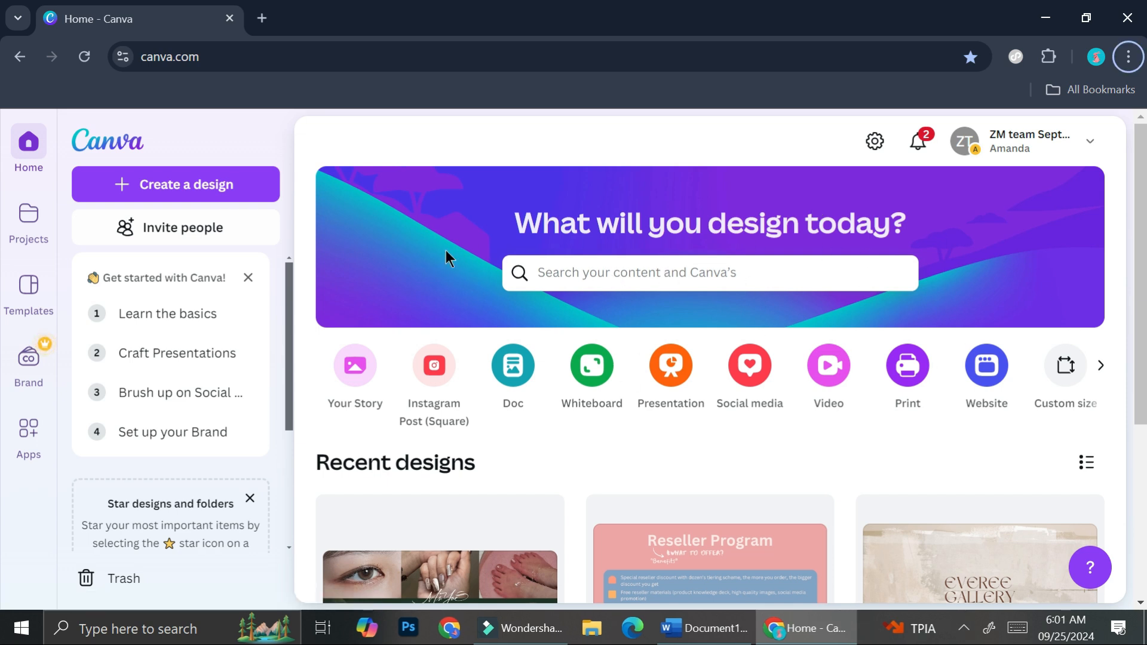
Step: Search Canva's content for "leaflet"
click(685, 279)
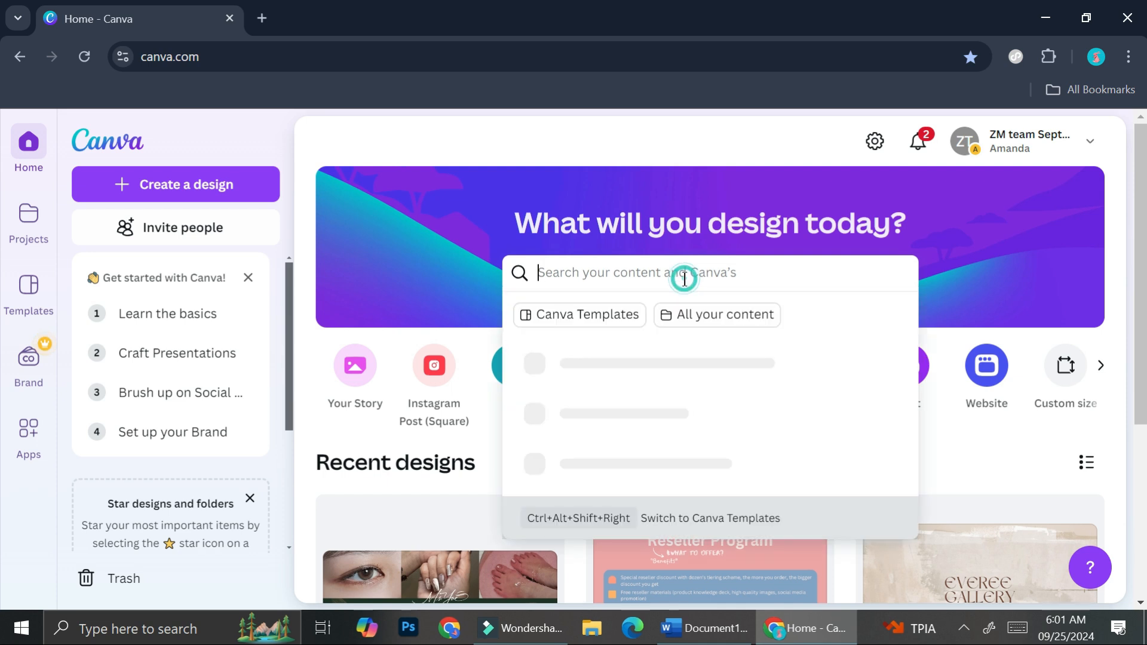
text(lea)
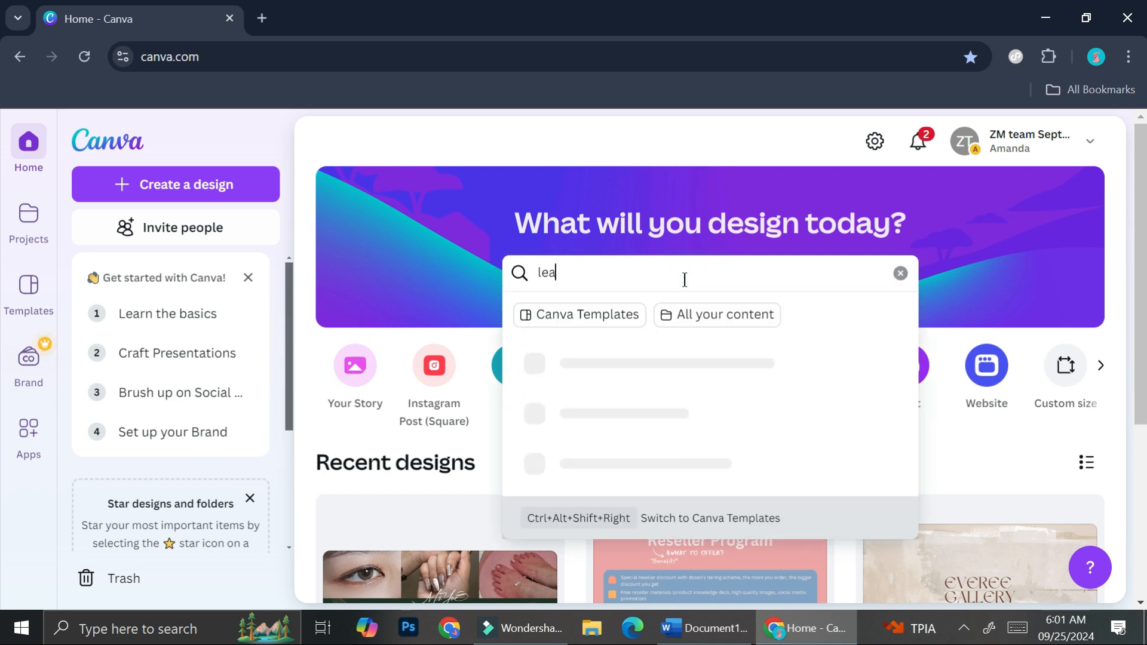
text(flet)
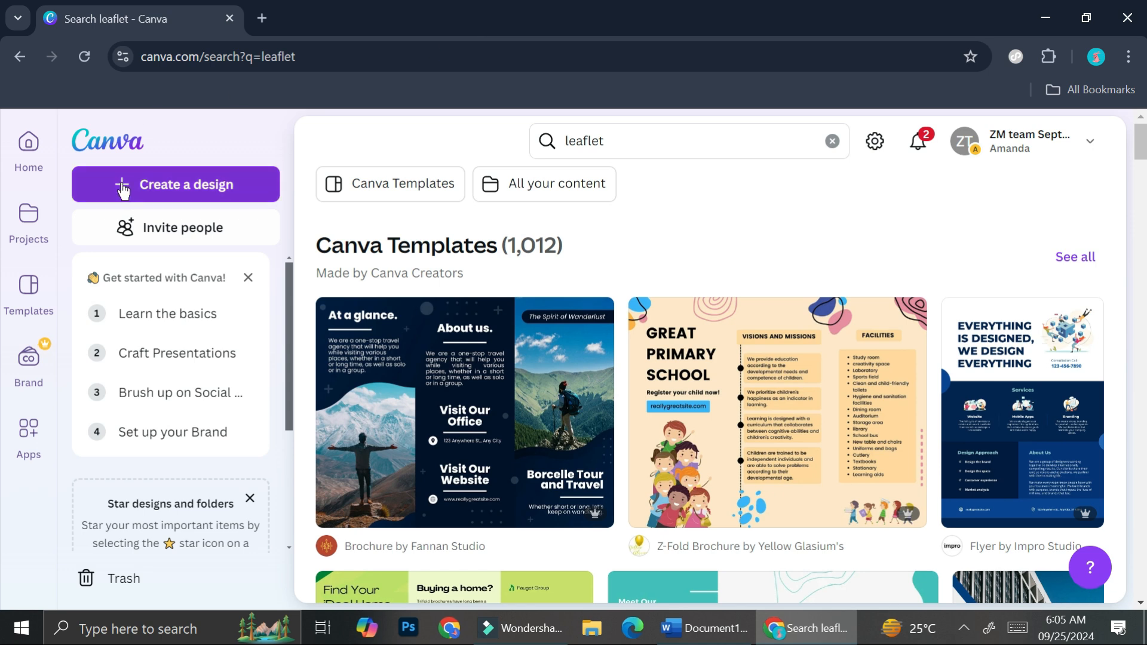
click(141, 183)
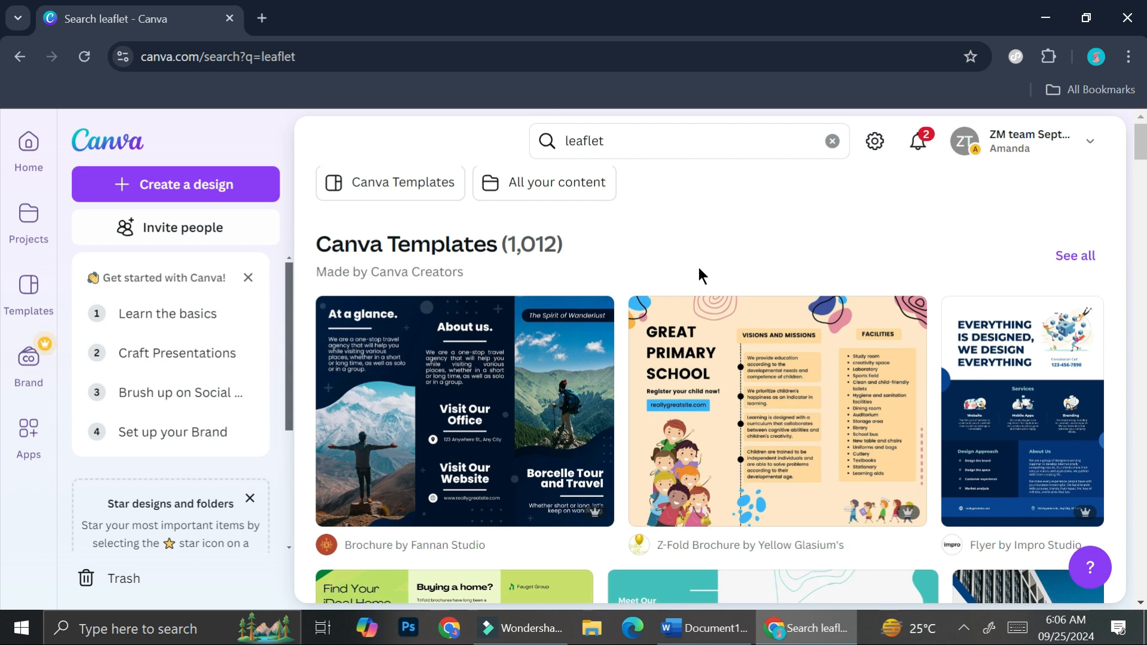
Step: Browse the leaflet template results, comparing the brochure, flyer and postcard layouts for a suitable starting design
scroll(698, 269, down, 4)
scroll(698, 269, down, 3)
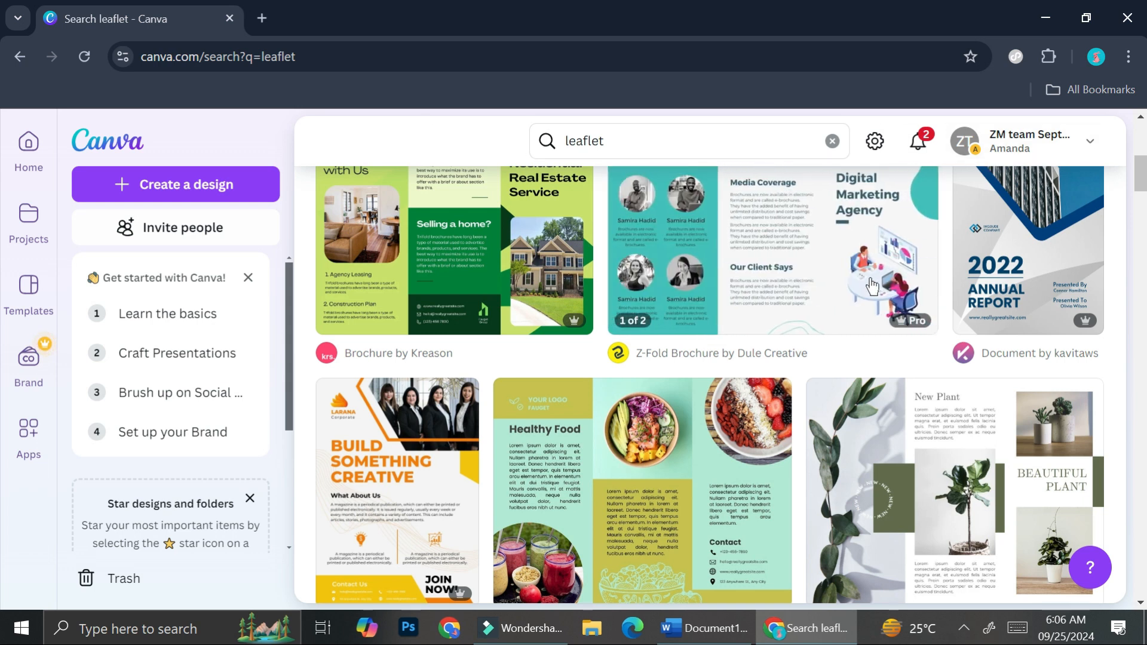
scroll(871, 289, down, 6)
mouse_move(872, 289)
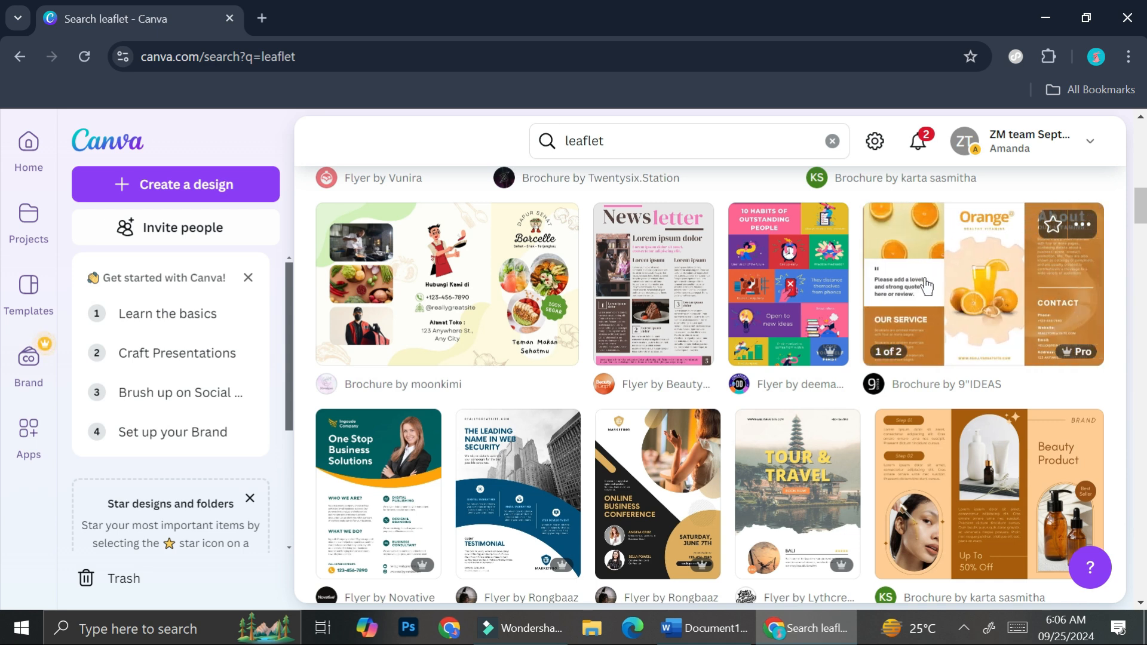
scroll(376, 446, down, 3)
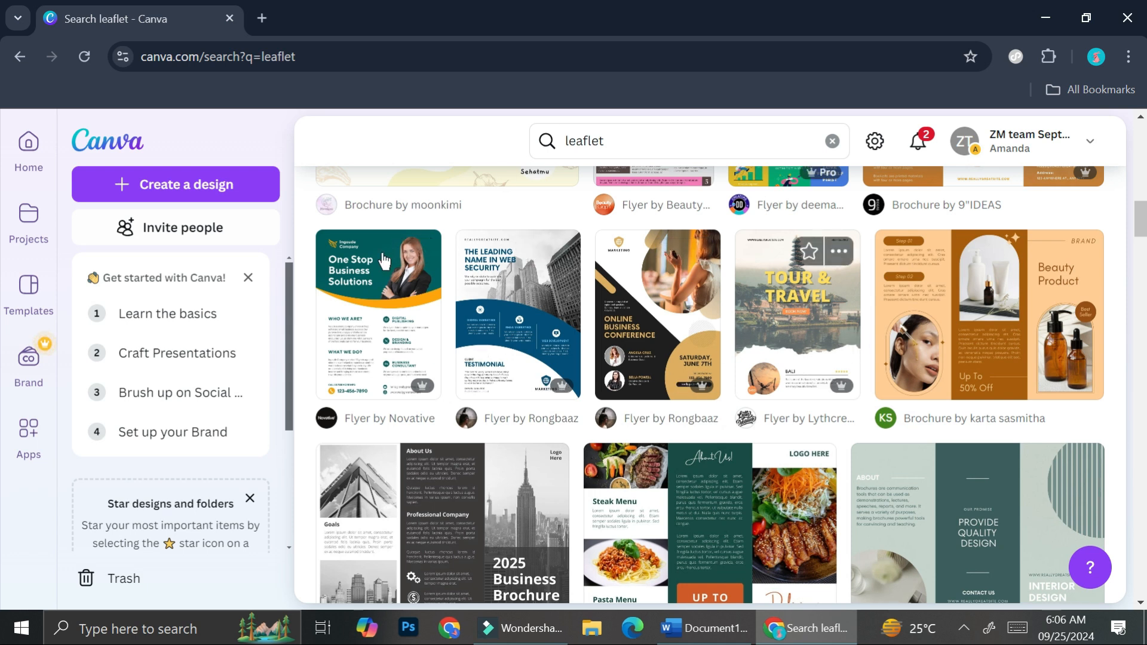
scroll(688, 406, down, 1)
scroll(675, 397, down, 6)
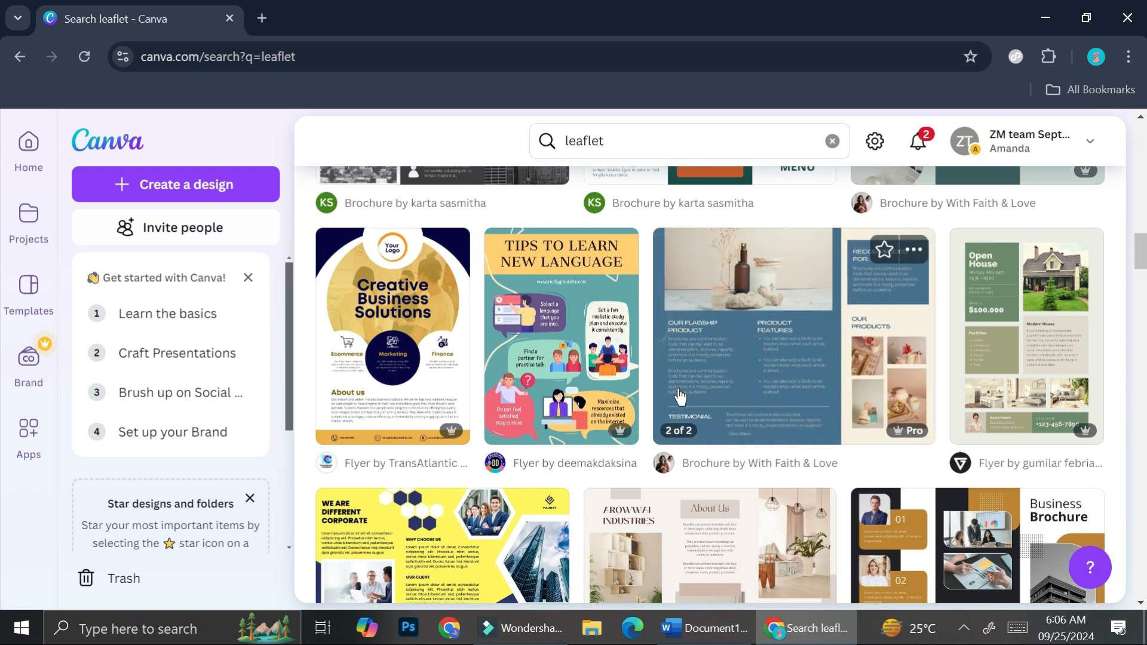
scroll(680, 397, down, 5)
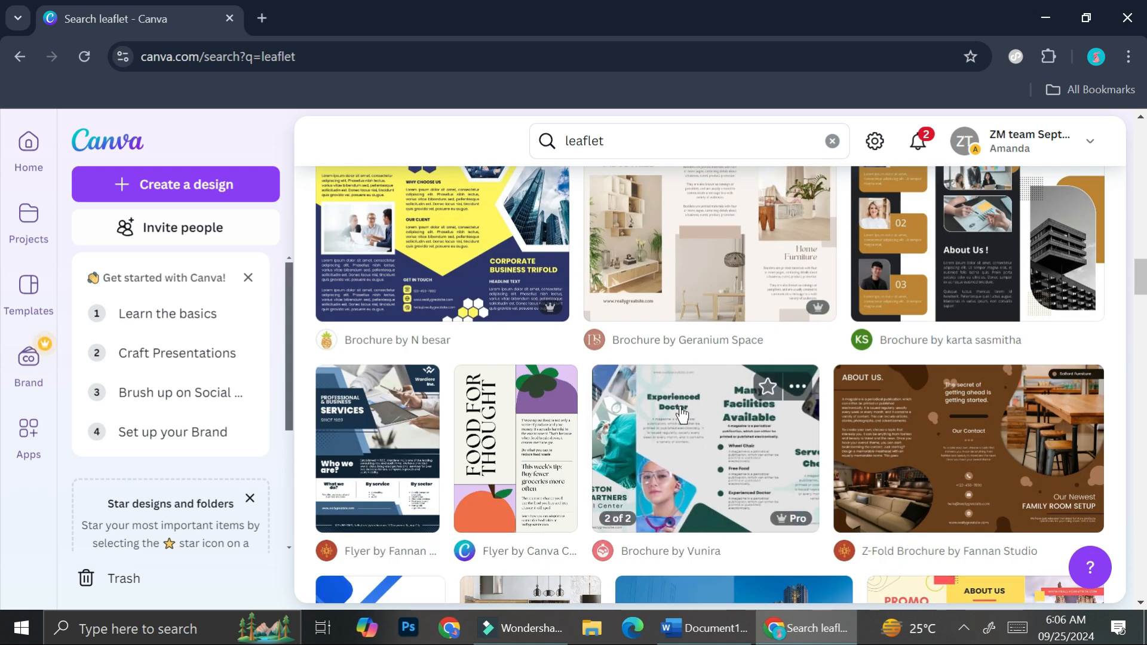
scroll(758, 320, up, 2)
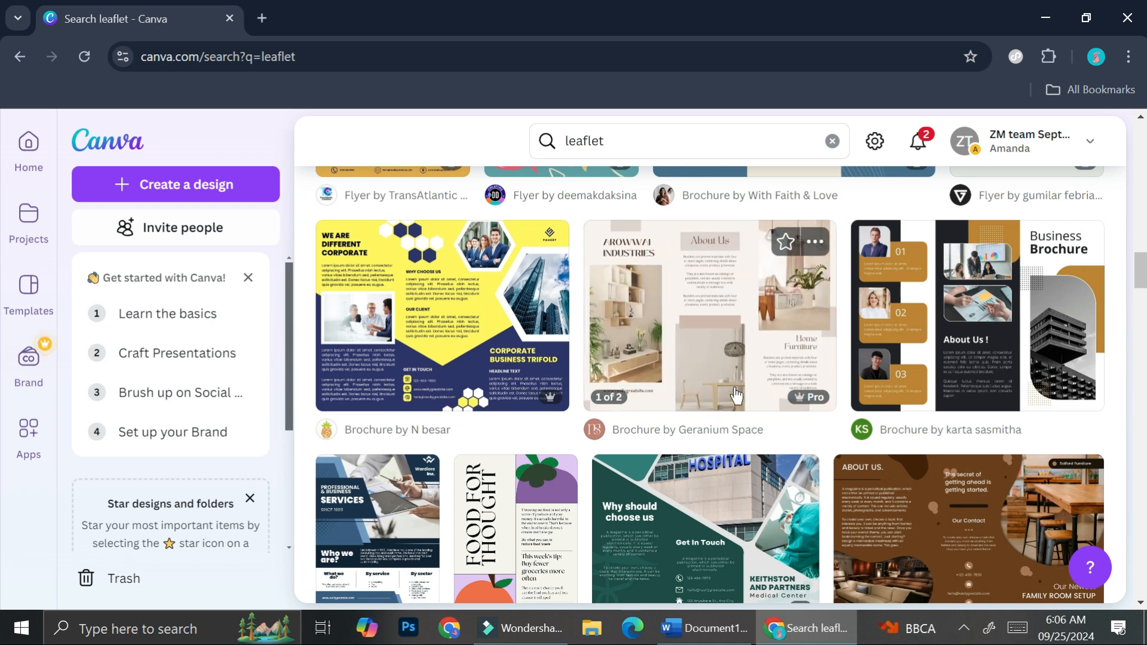
scroll(711, 335, down, 3)
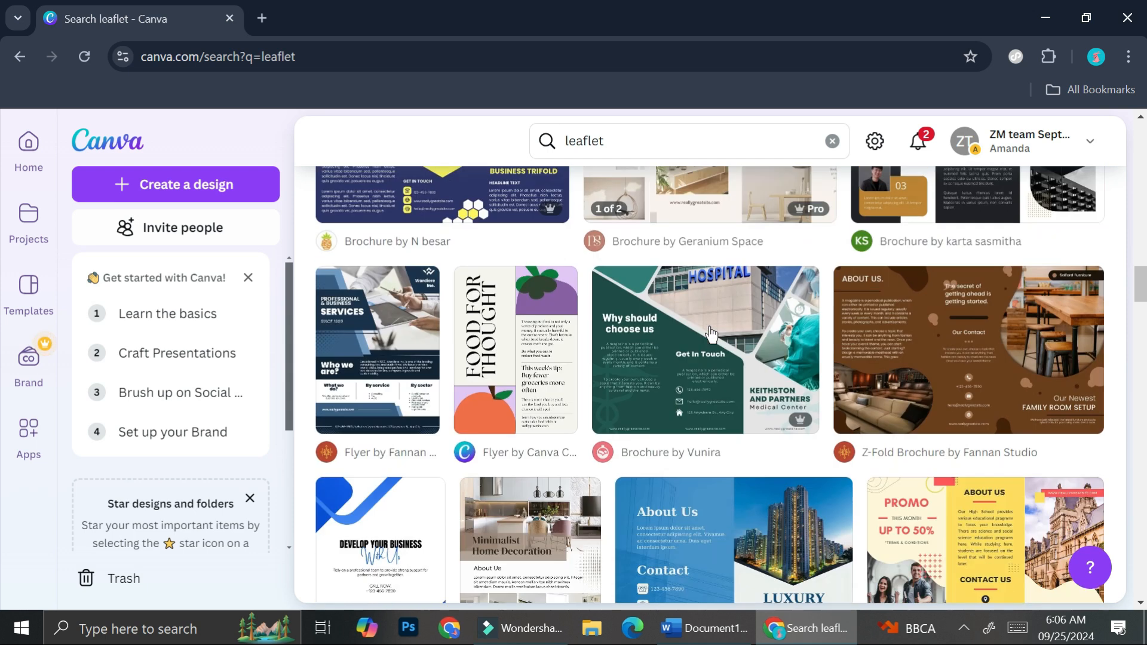
scroll(711, 333, down, 3)
scroll(710, 334, down, 3)
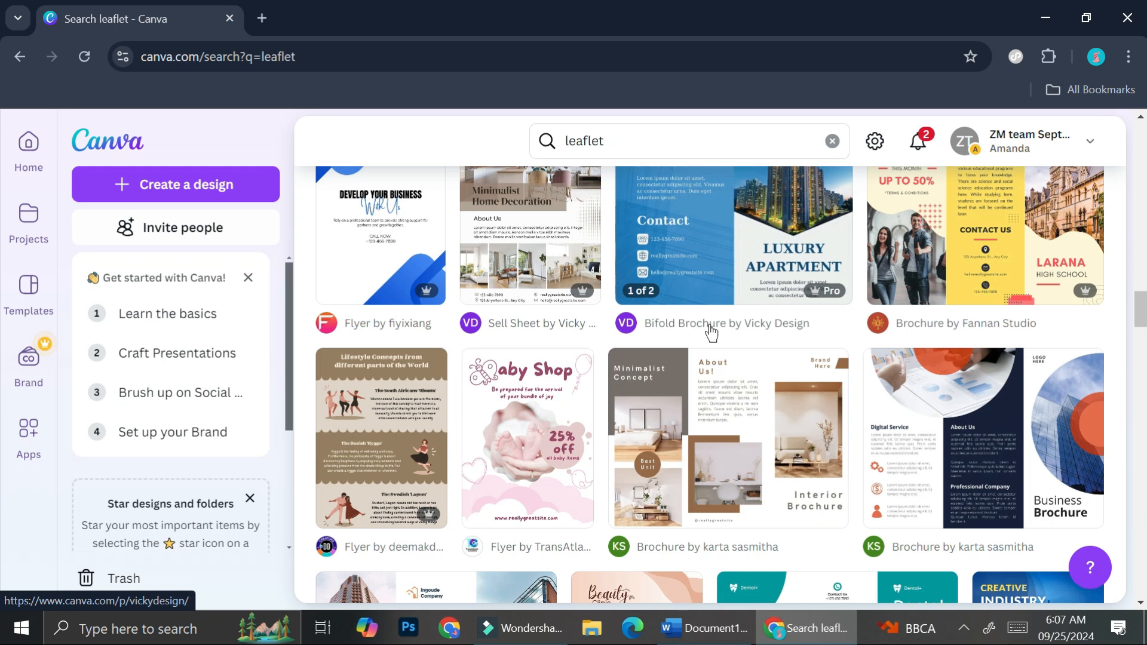
scroll(710, 334, down, 5)
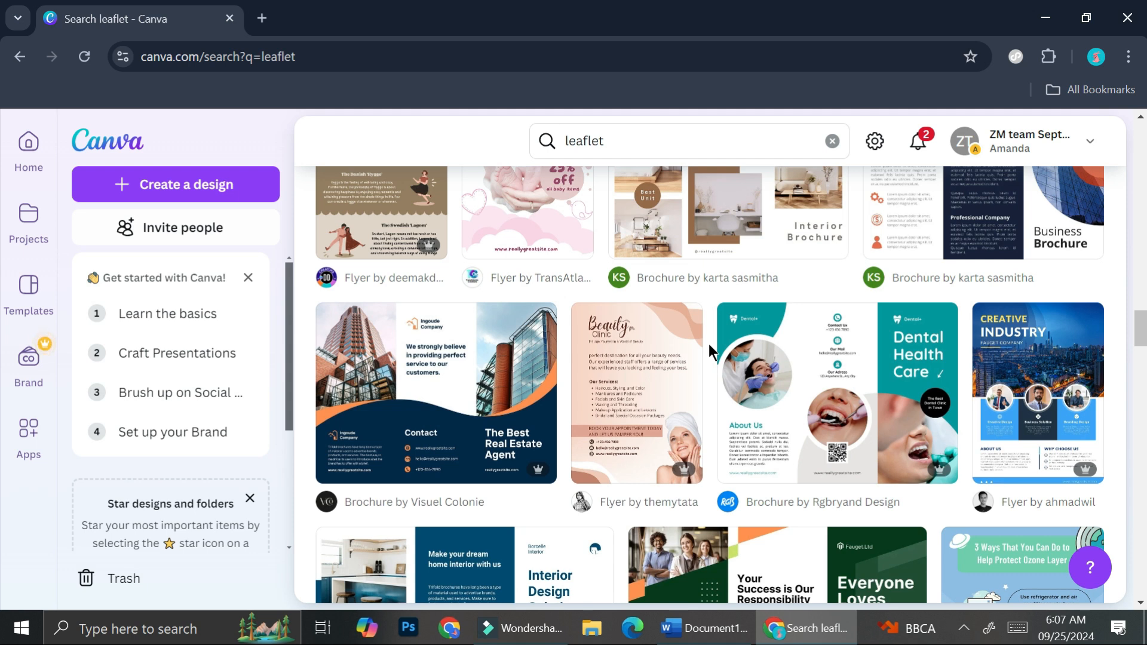
scroll(710, 345, down, 4)
scroll(711, 350, down, 3)
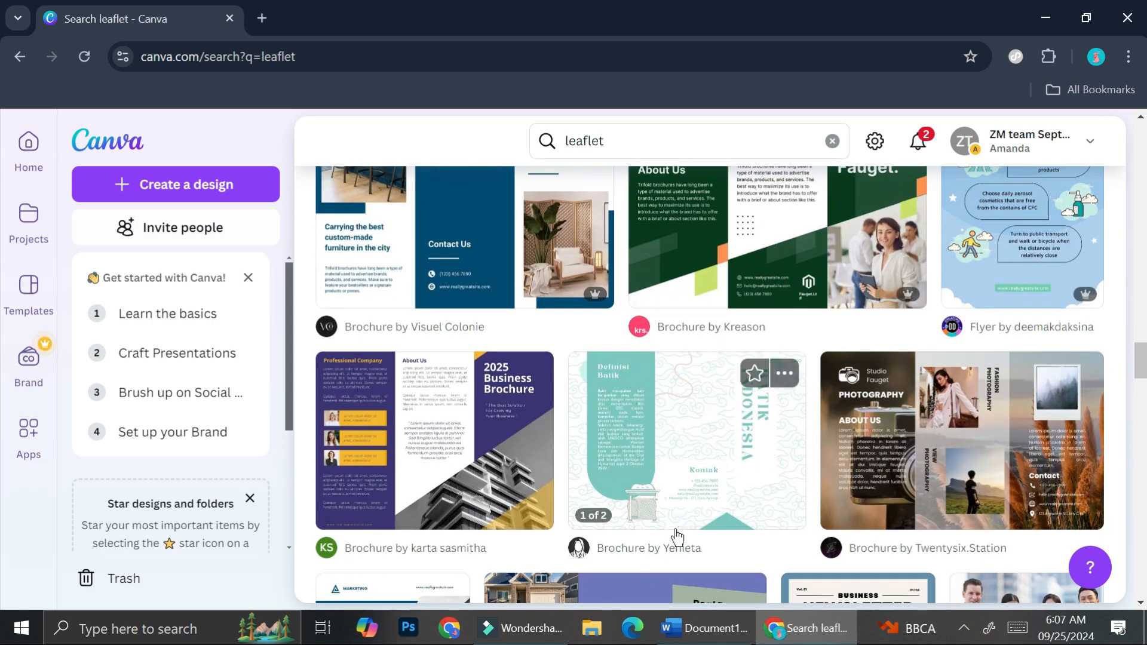
scroll(801, 463, down, 5)
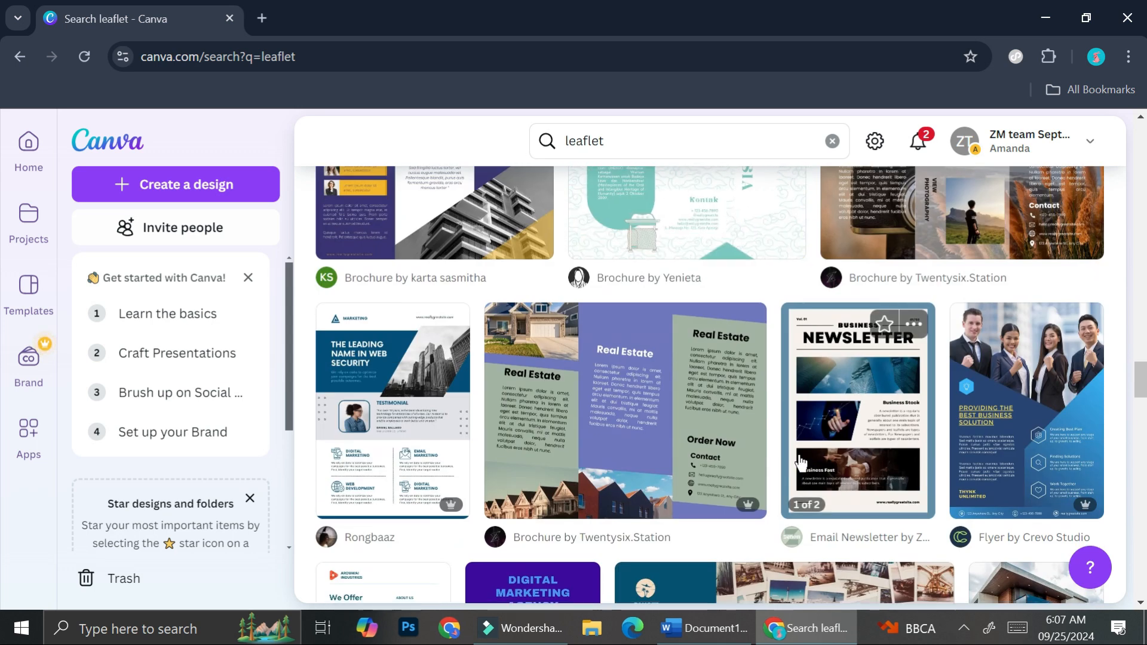
scroll(801, 463, down, 3)
scroll(801, 463, down, 6)
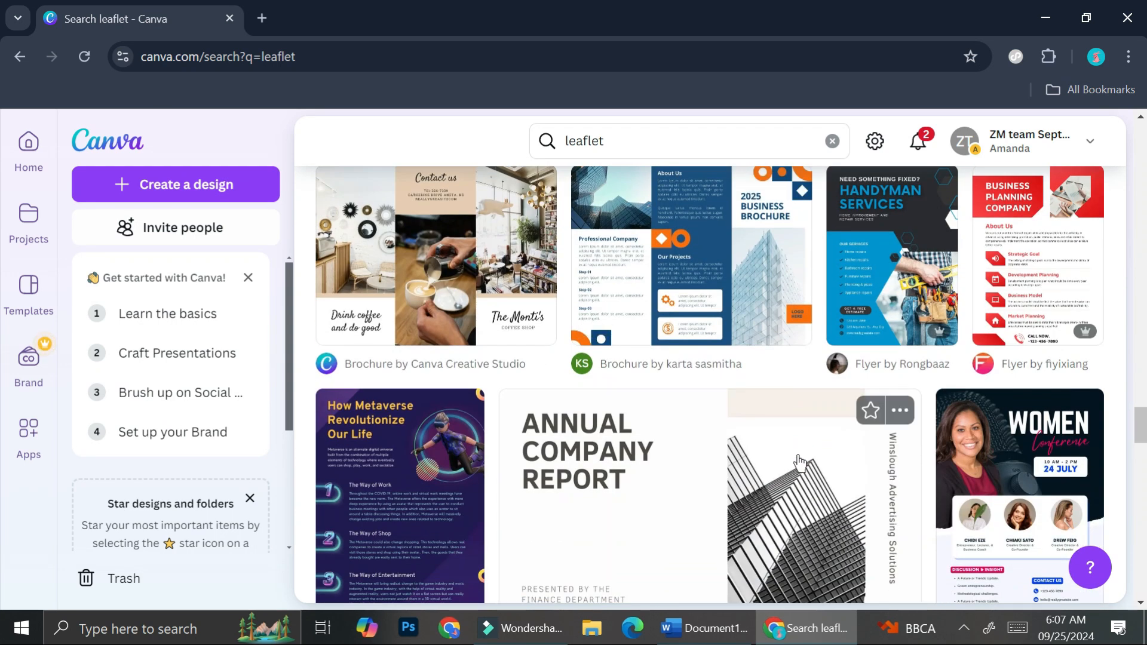
scroll(728, 478, down, 6)
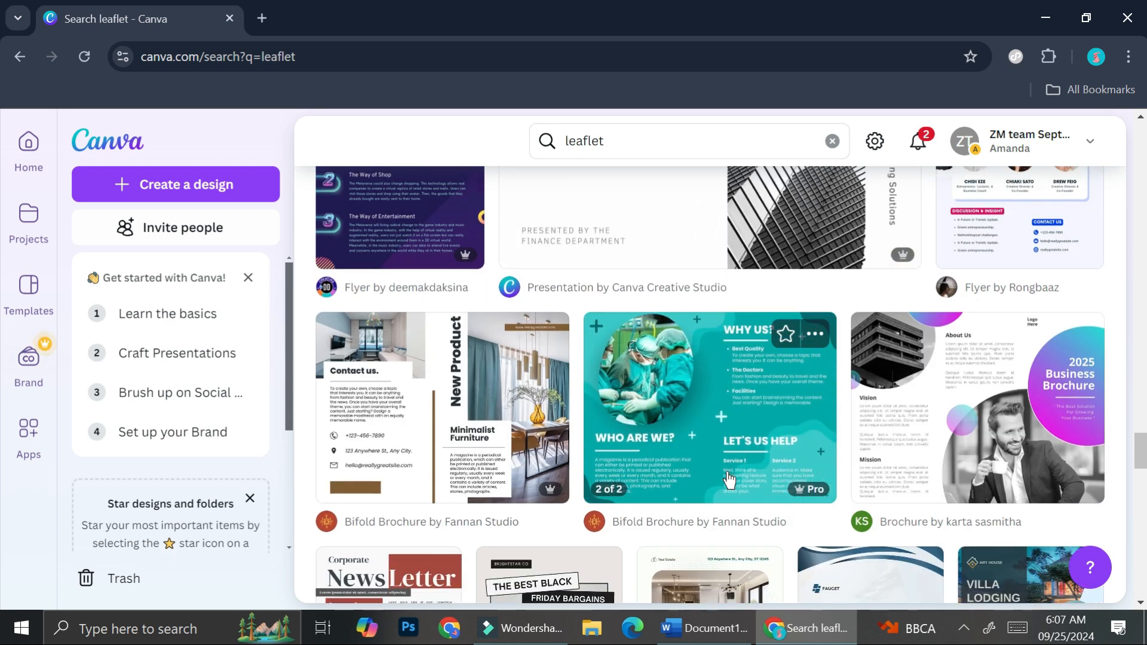
scroll(728, 476, down, 3)
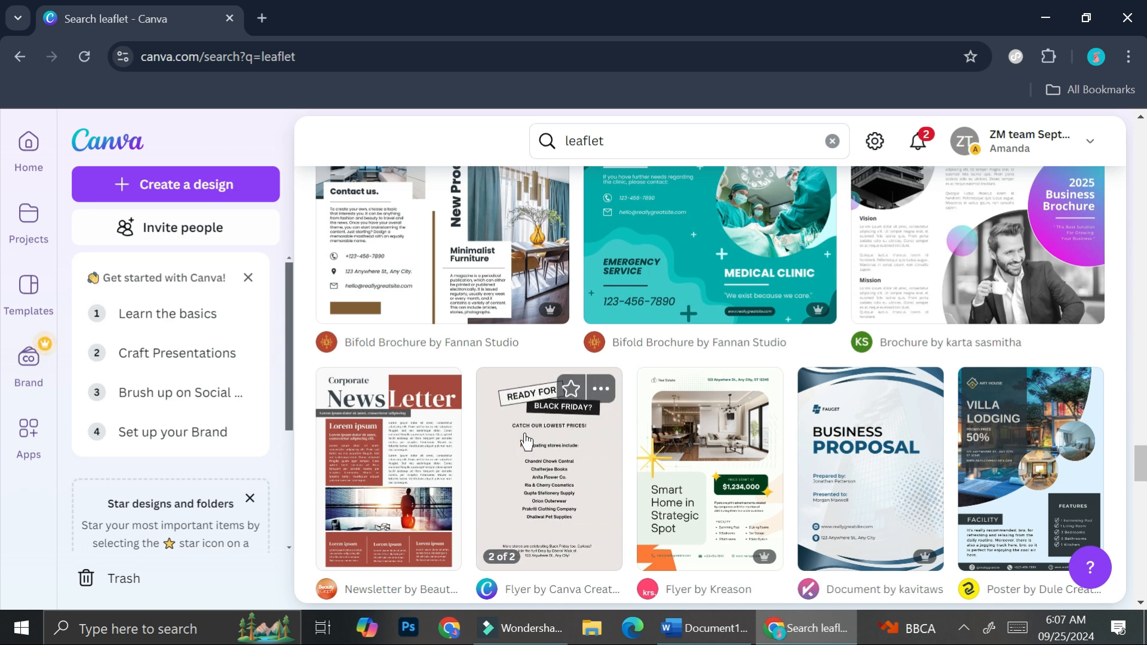
scroll(573, 419, down, 5)
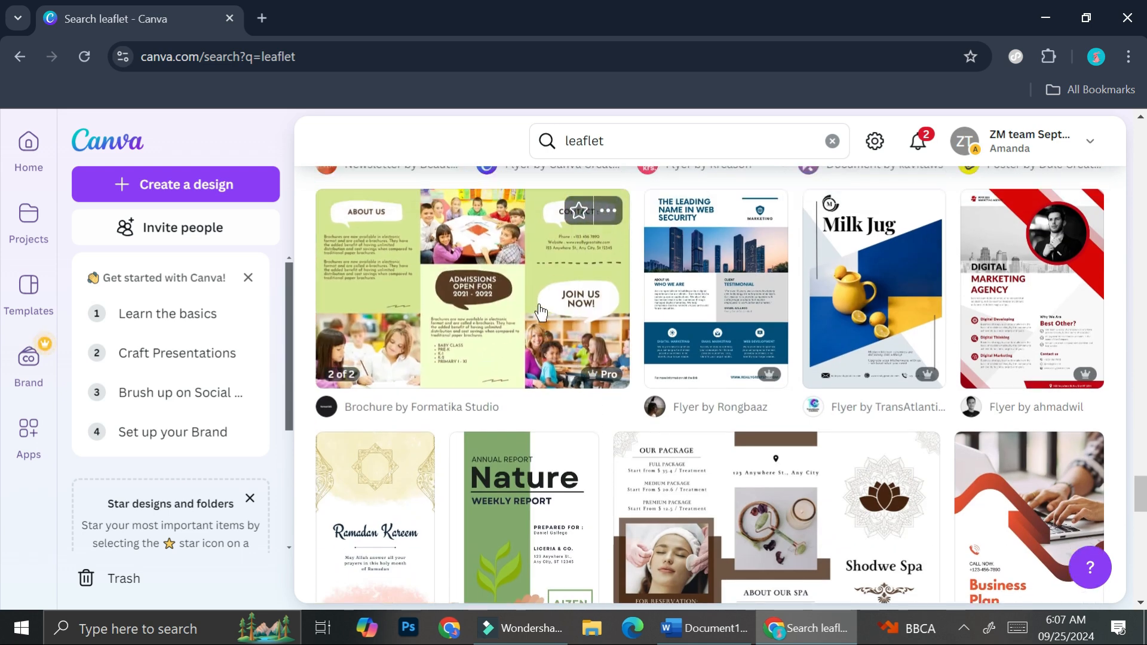
scroll(540, 310, up, 1)
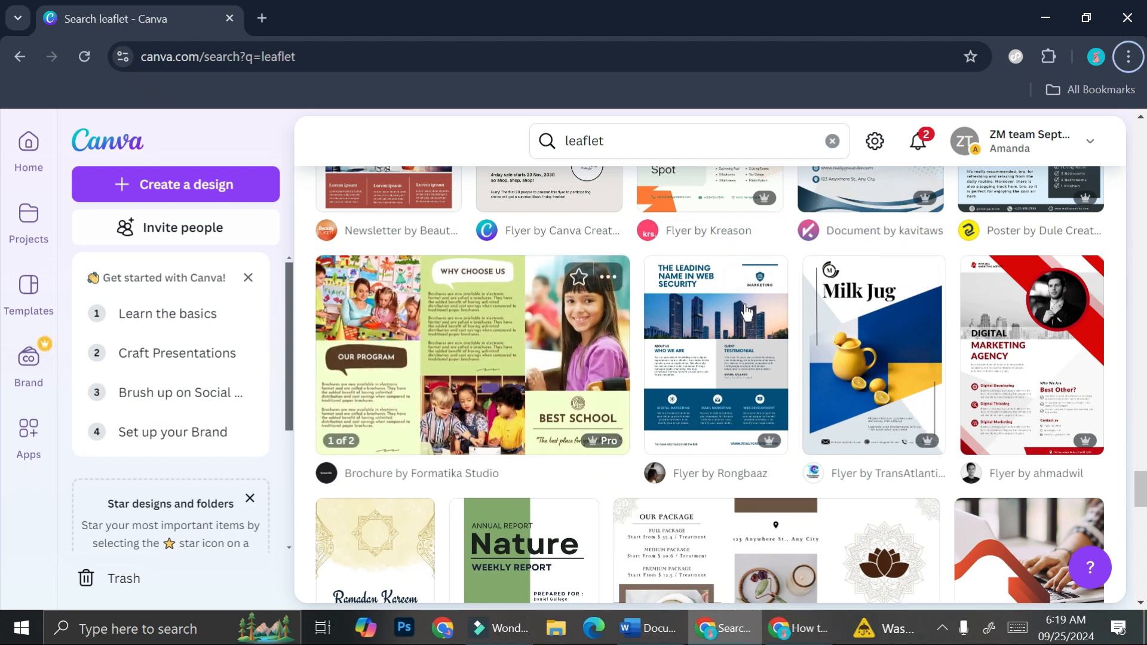
scroll(633, 325, down, 4)
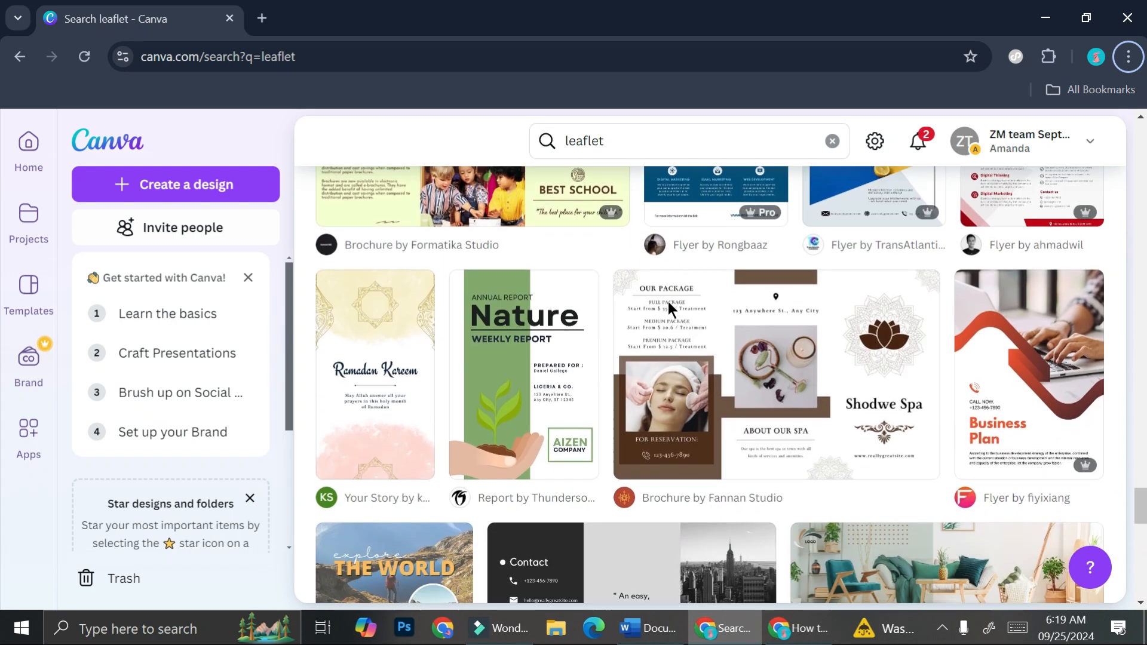
scroll(668, 301, down, 1)
scroll(669, 306, down, 1)
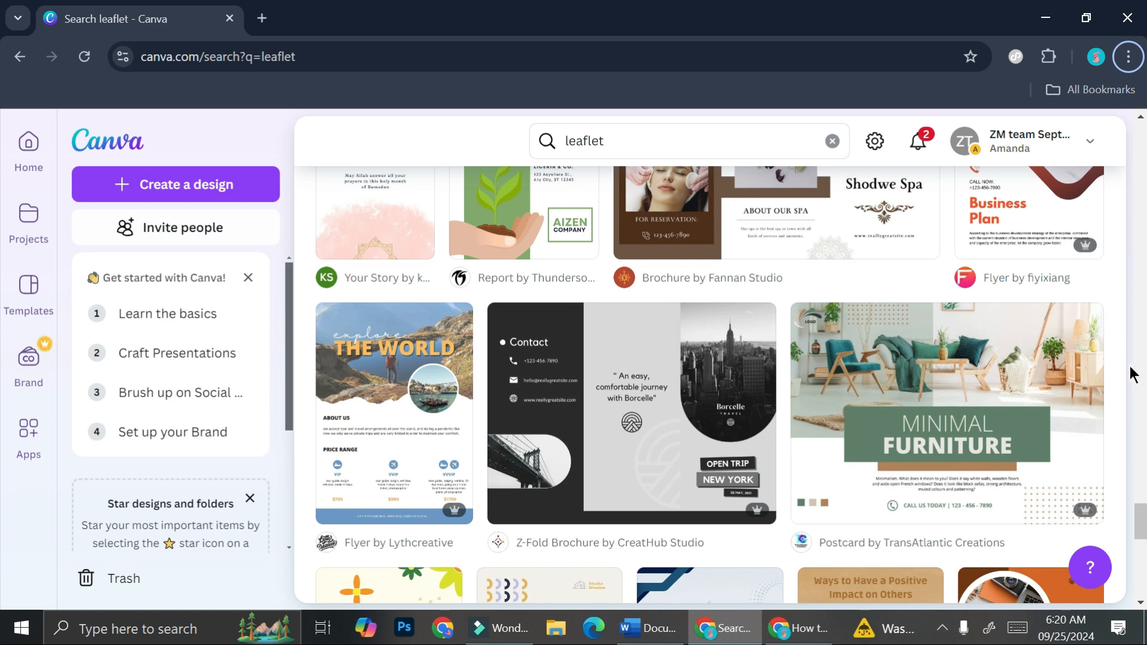
Step: Open the details of the "Minimal Furniture" postcard template and bring up its remaining preview images
click(986, 392)
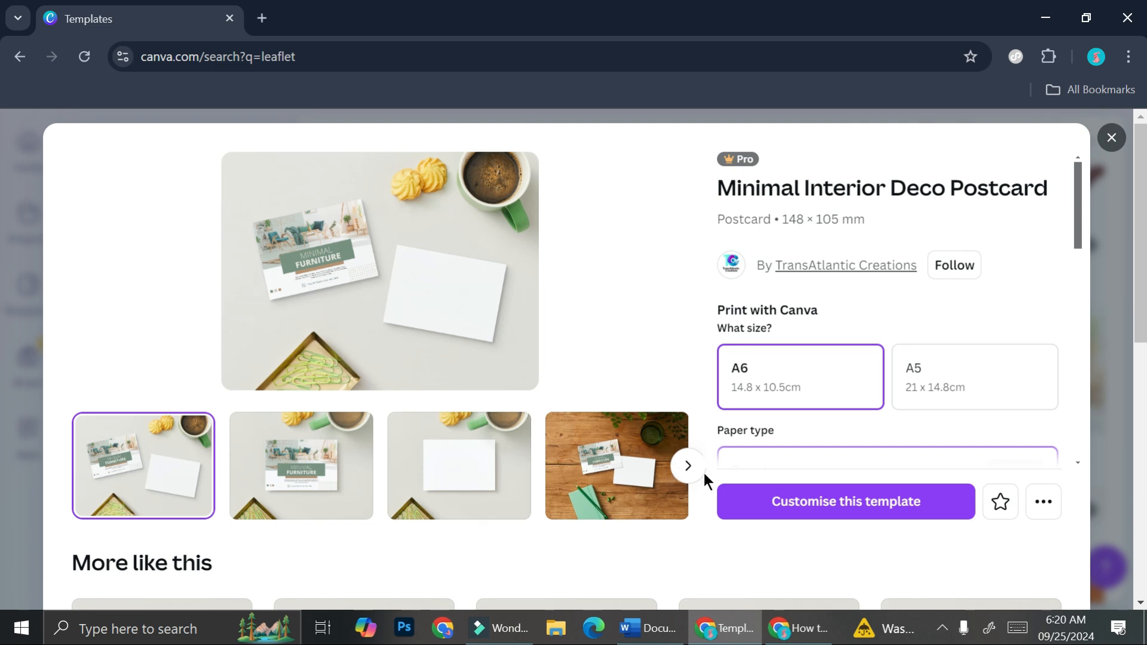
click(686, 466)
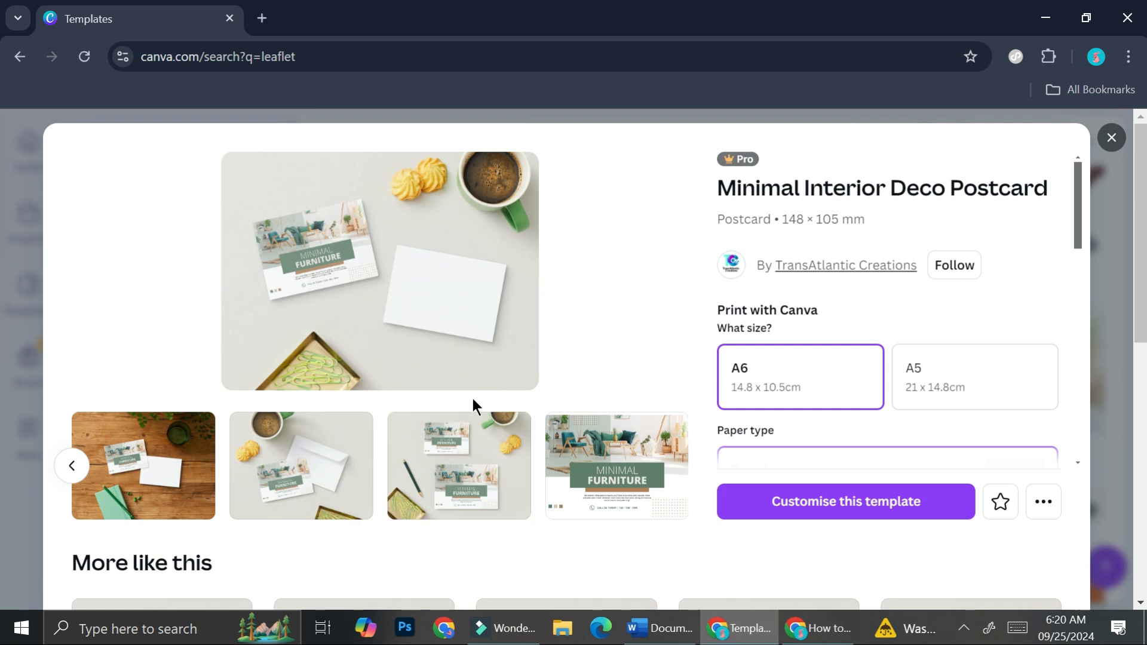
Step: Examine the postcard template's print options, including size, paper type, paper finish, quantity and availability
scroll(929, 358, down, 5)
scroll(928, 358, up, 5)
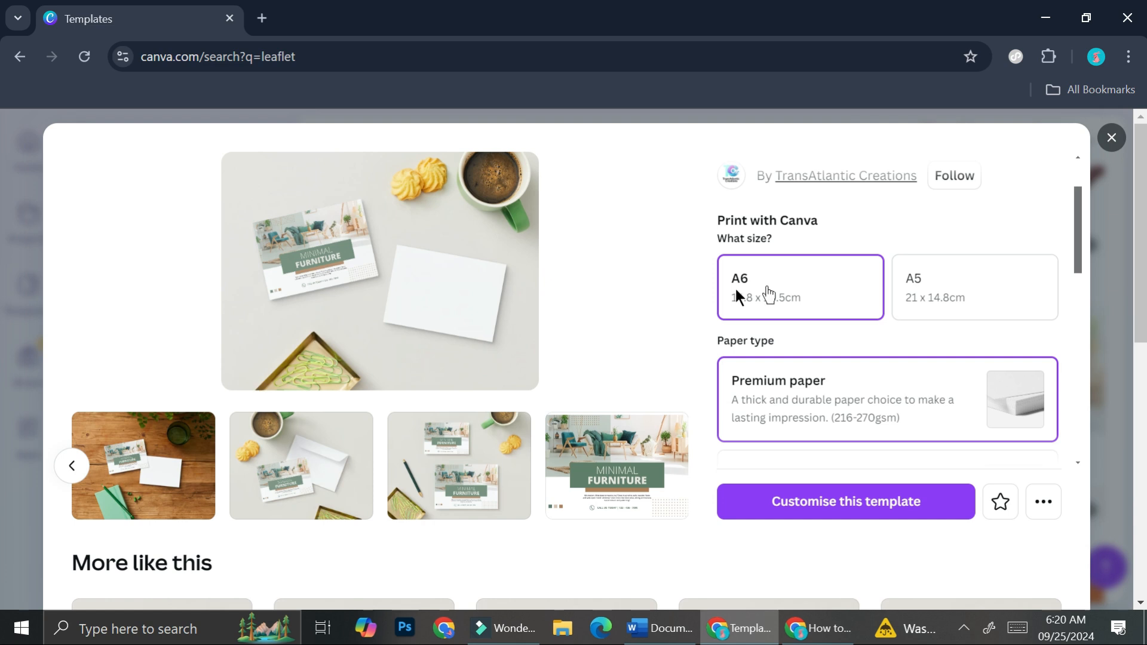
scroll(871, 270, up, 3)
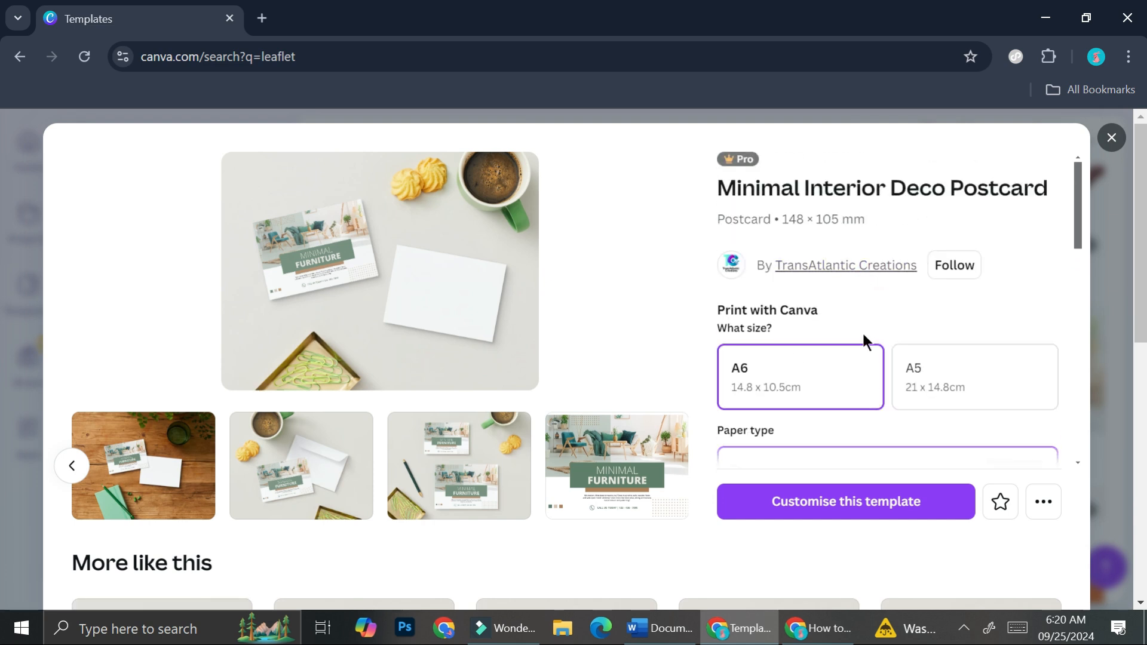
scroll(862, 332, down, 3)
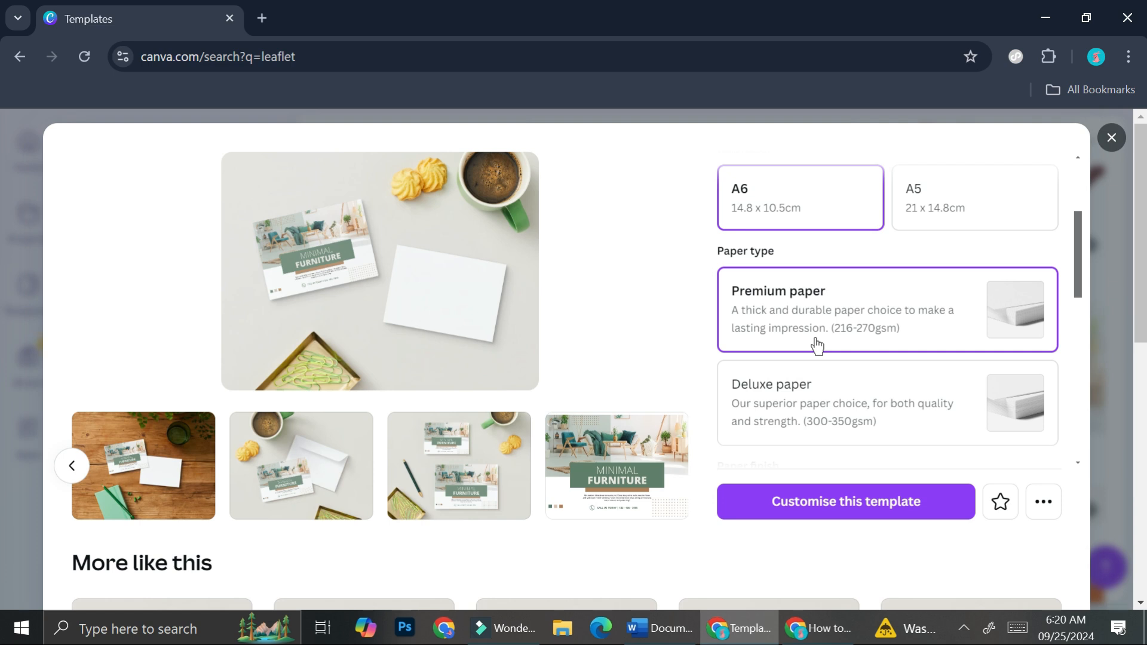
scroll(817, 346, down, 3)
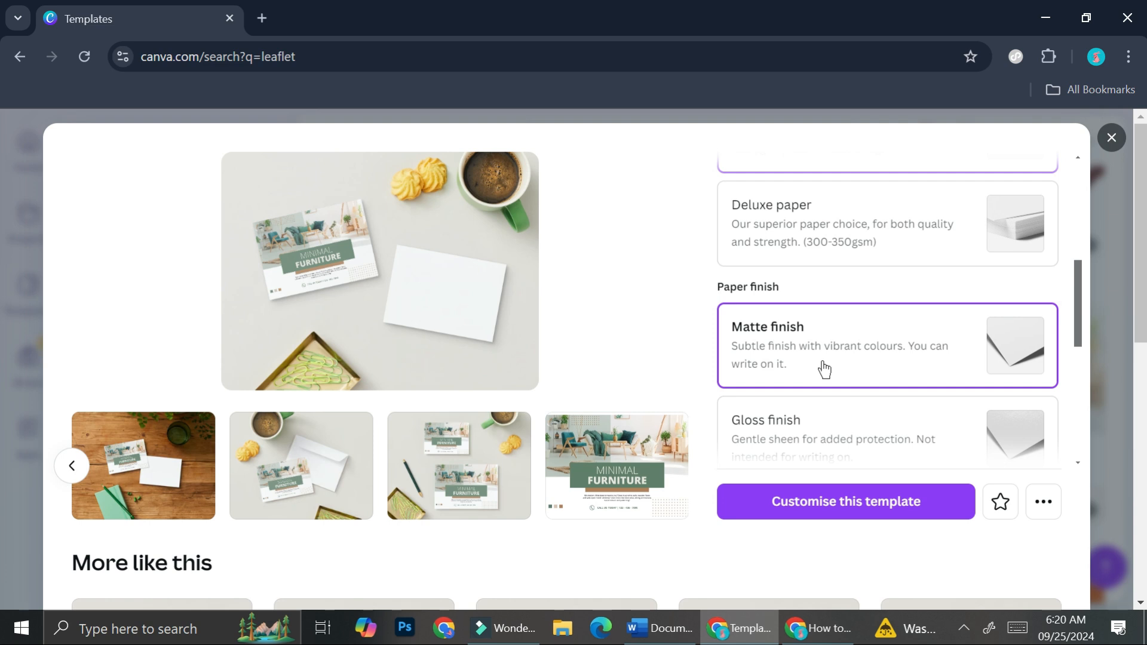
scroll(829, 367, down, 2)
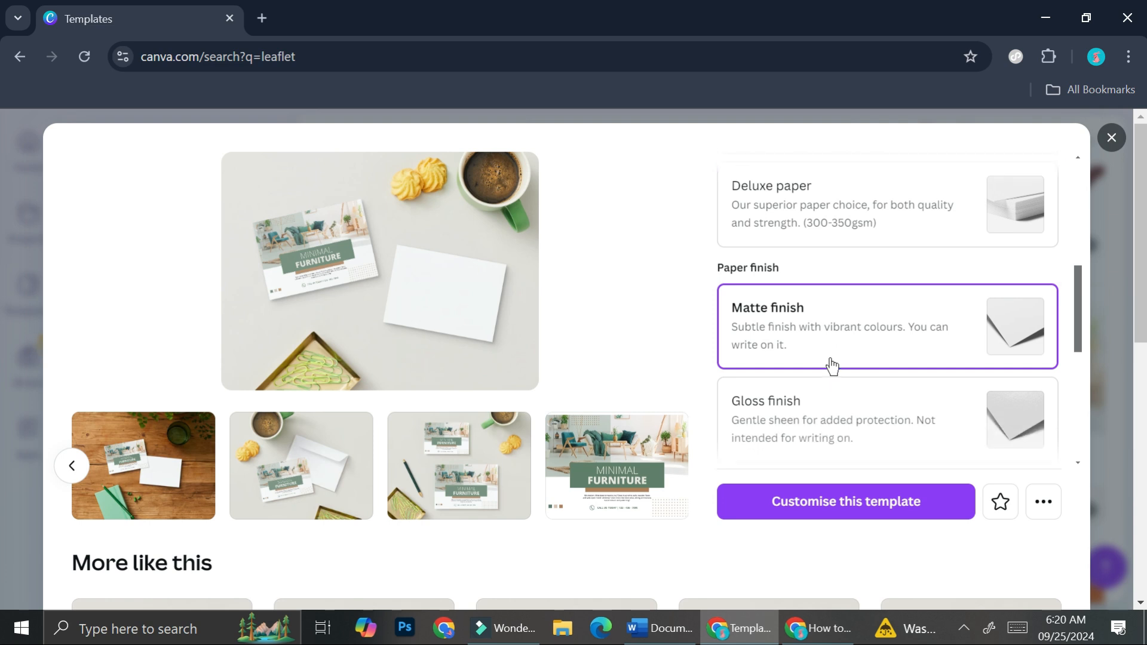
scroll(845, 379, up, 4)
scroll(798, 275, up, 3)
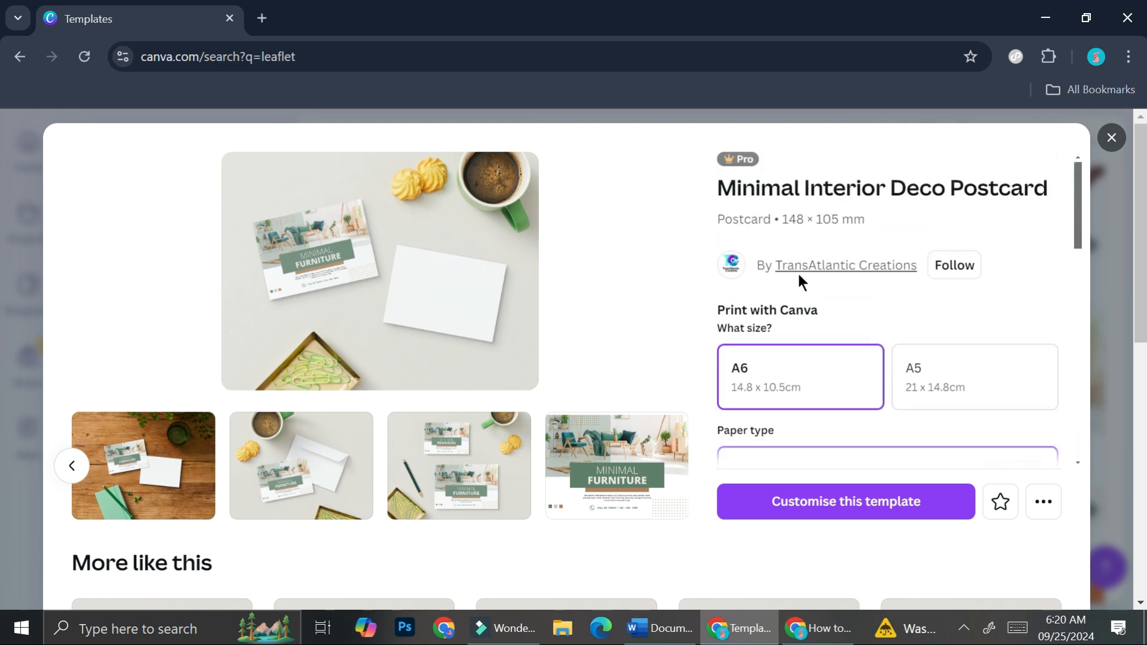
scroll(840, 397, down, 5)
scroll(1022, 380, down, 3)
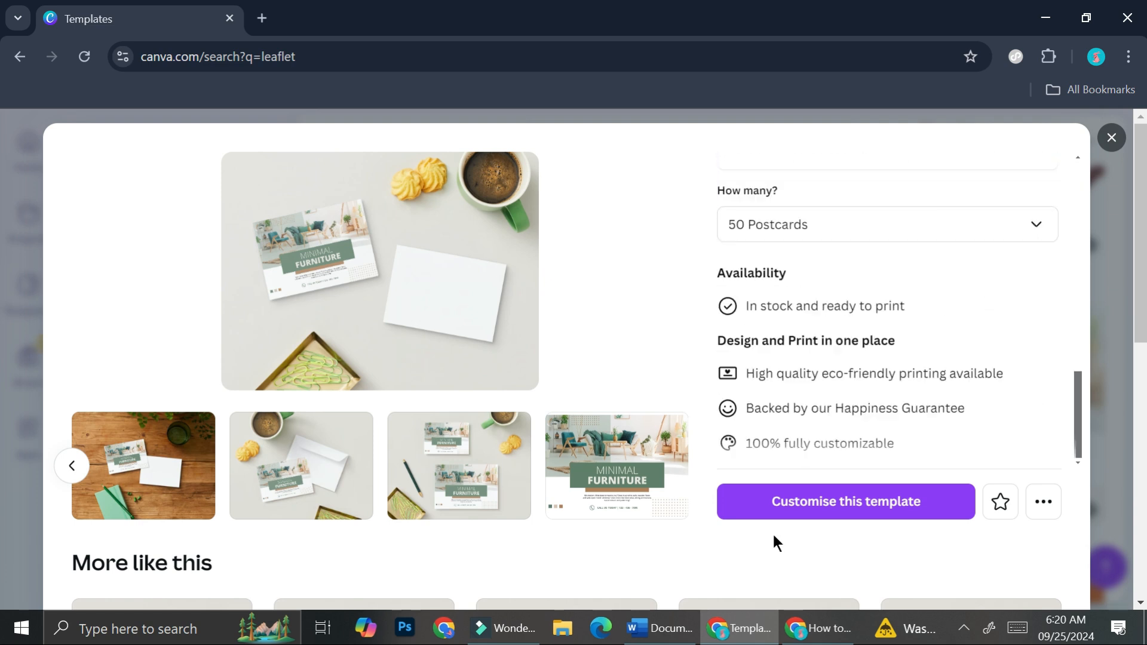
Step: Open the Minimal Interior Deco Postcard template for customisation in the editor, with the page fitting the canvas area
click(816, 505)
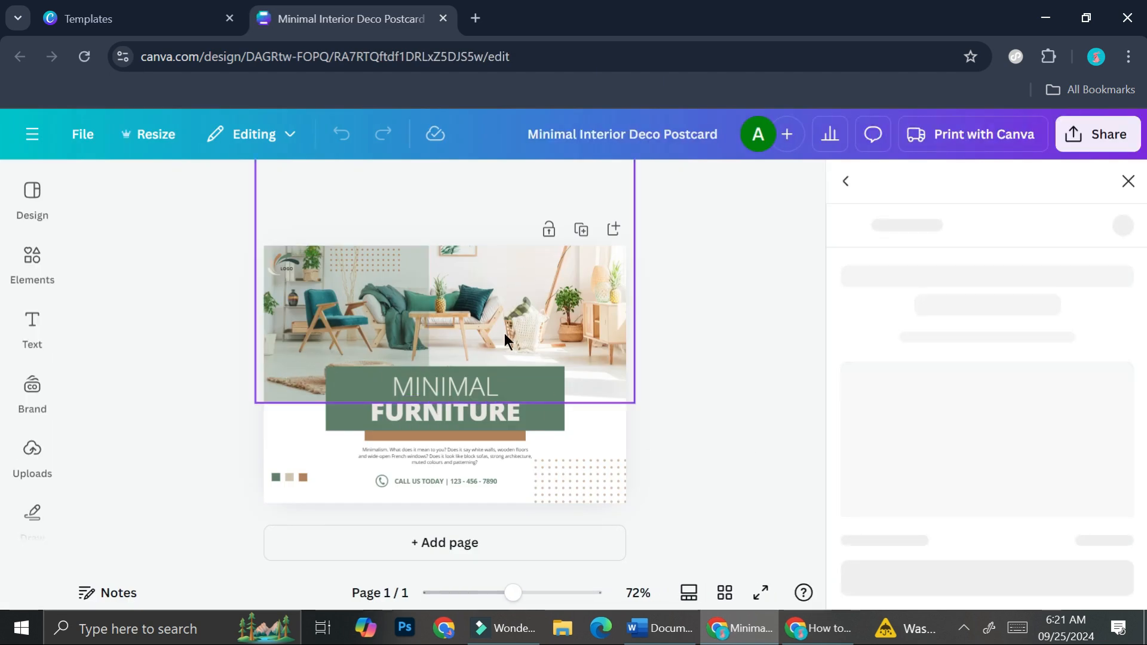
drag(514, 593, 538, 593)
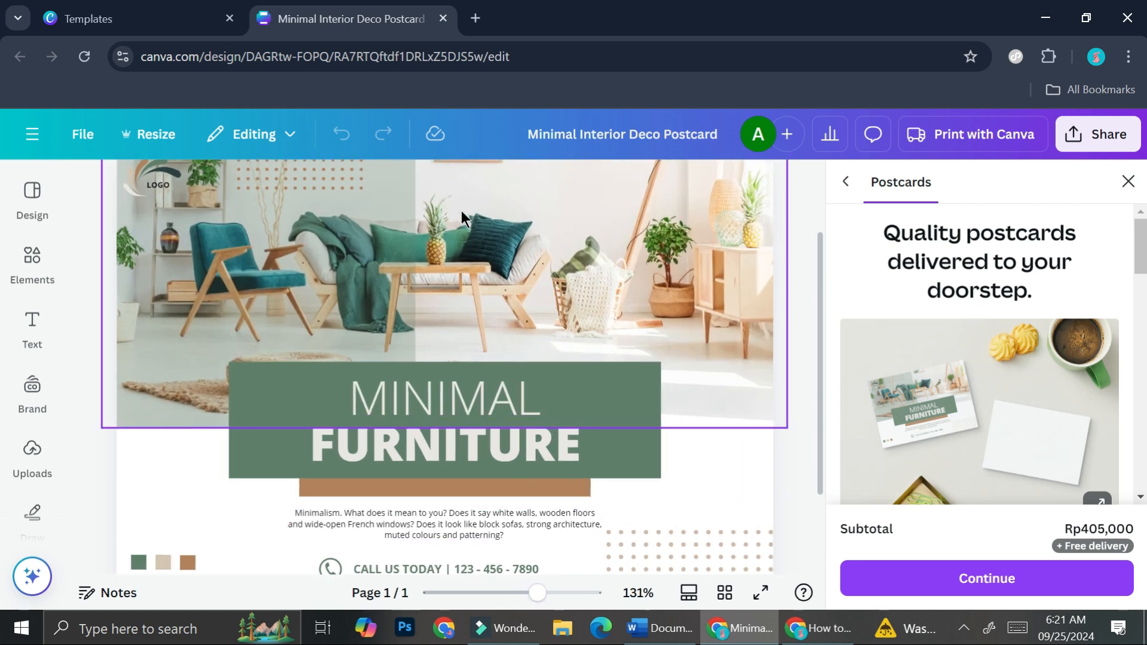
scroll(578, 245, up, 2)
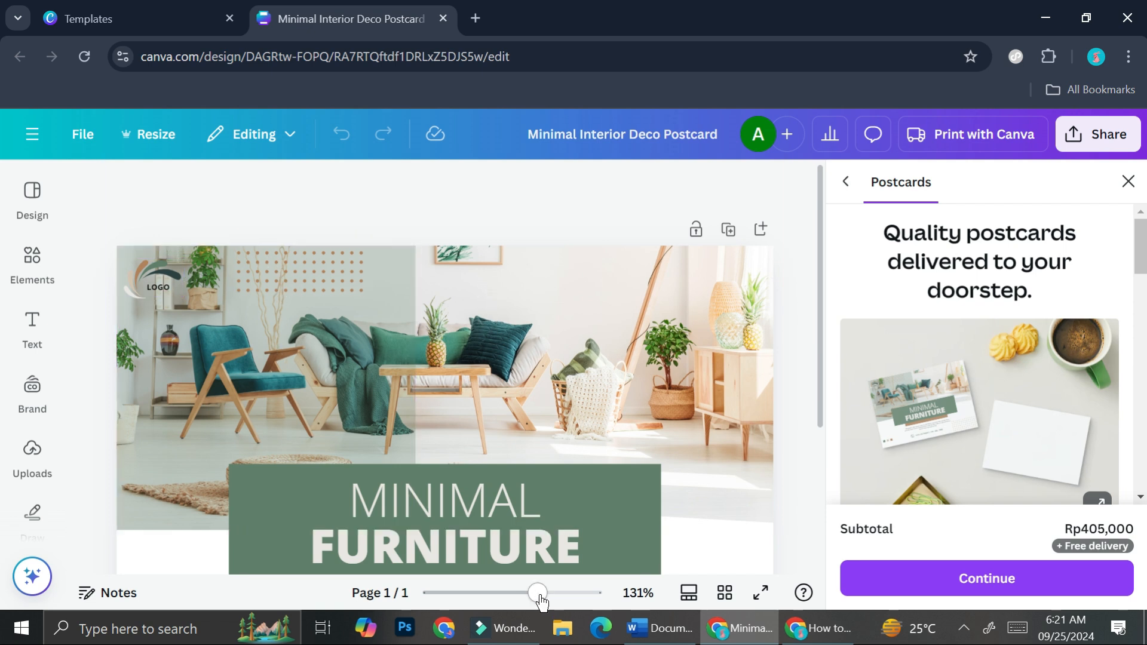
drag(540, 596, 523, 595)
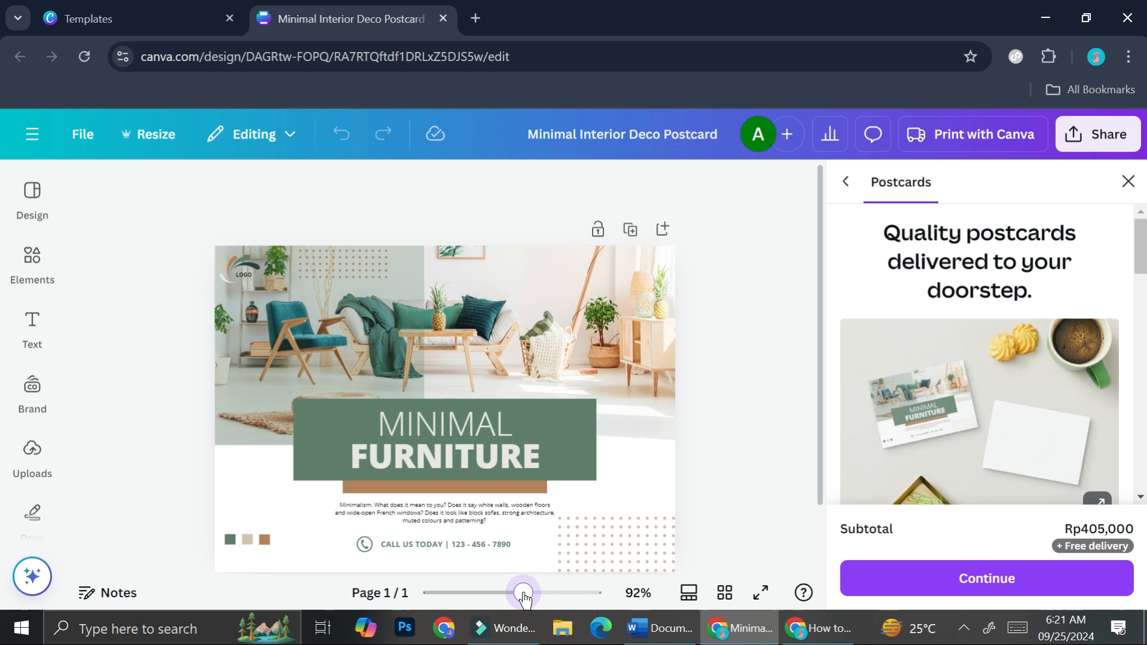
Step: Close the postcard print options and open the page's guide settings, comparing the 3x3 Grid and 3 Columns presets
click(1128, 182)
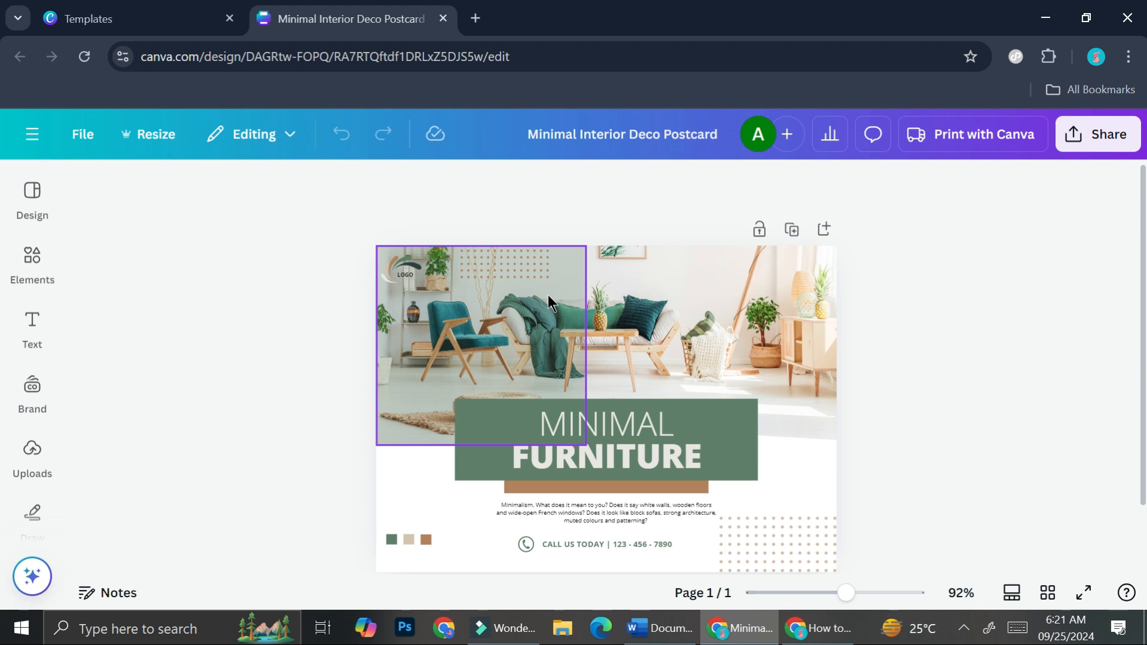
click(82, 136)
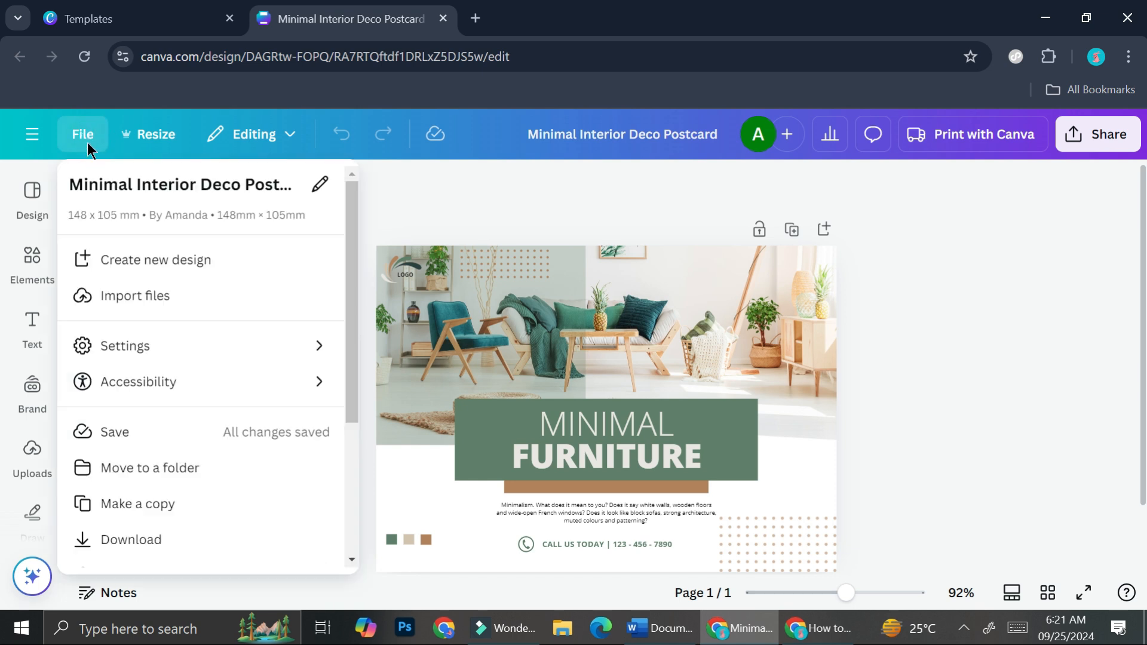
click(170, 336)
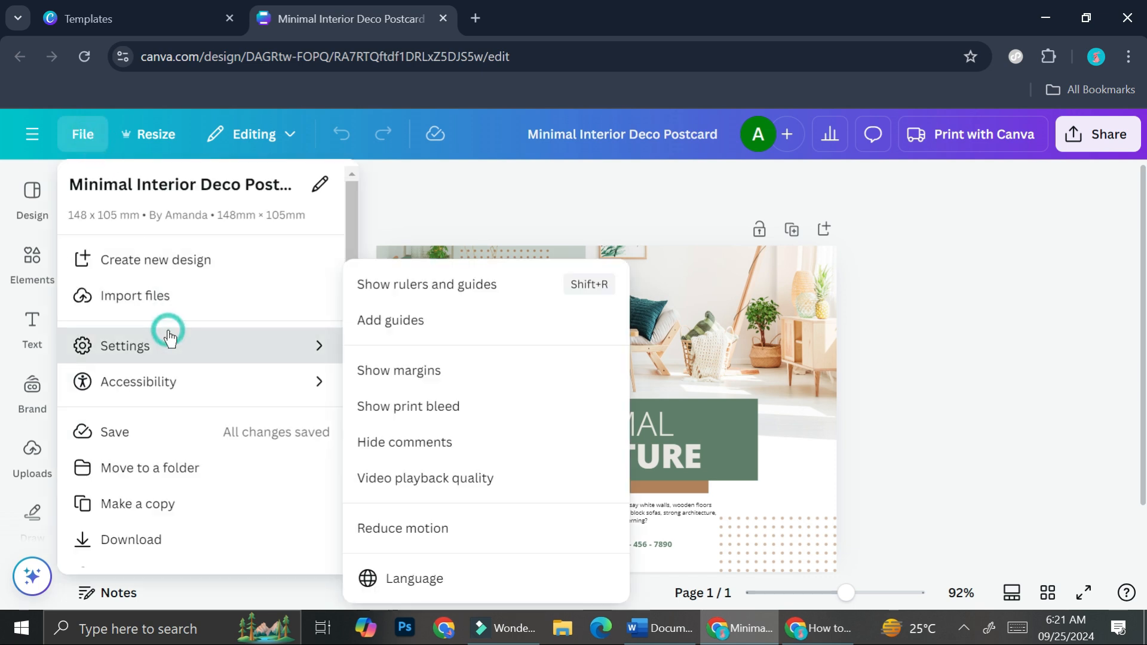
click(410, 328)
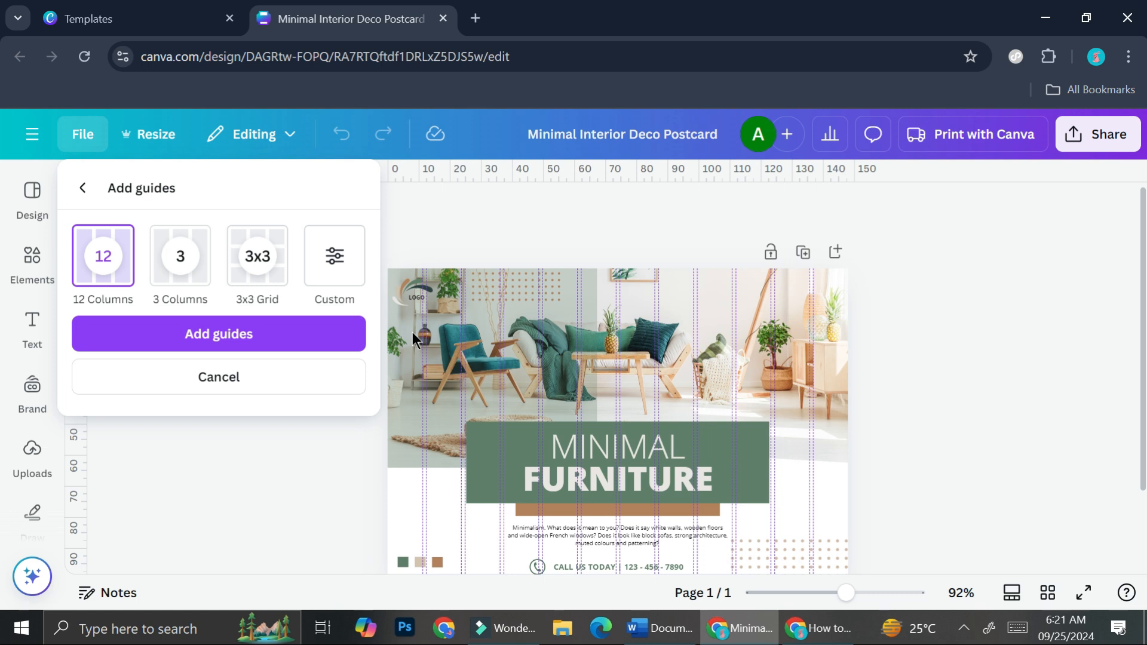
click(268, 281)
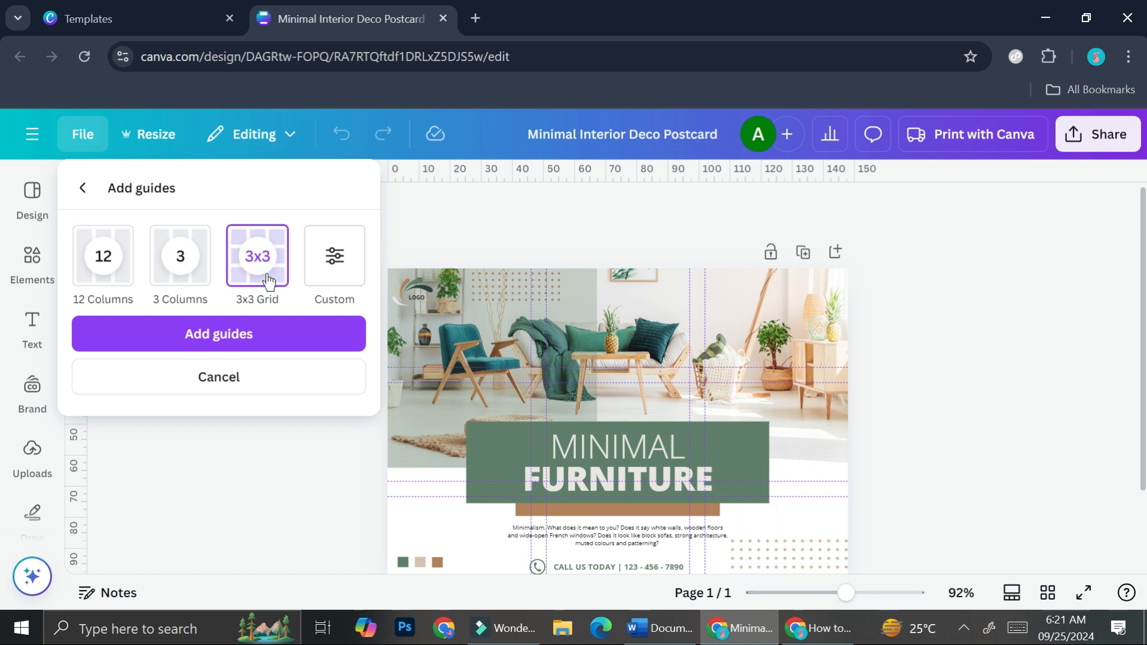
click(182, 282)
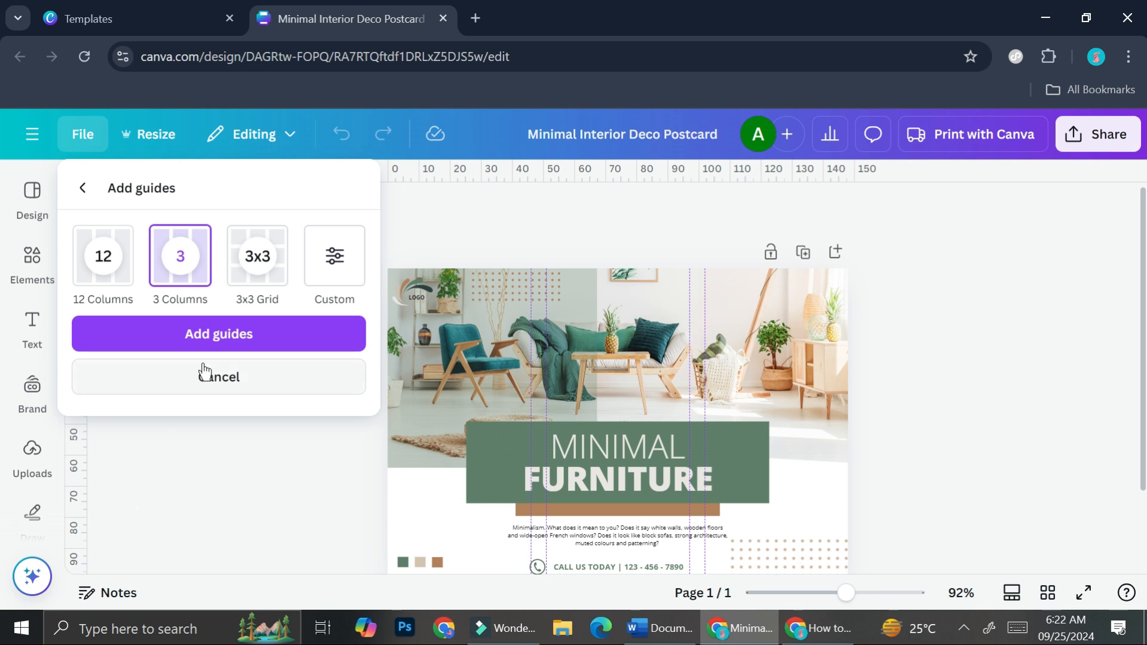
Step: Add custom guides to the page with 3 columns, a 0 mm column gap and 1 row
click(339, 263)
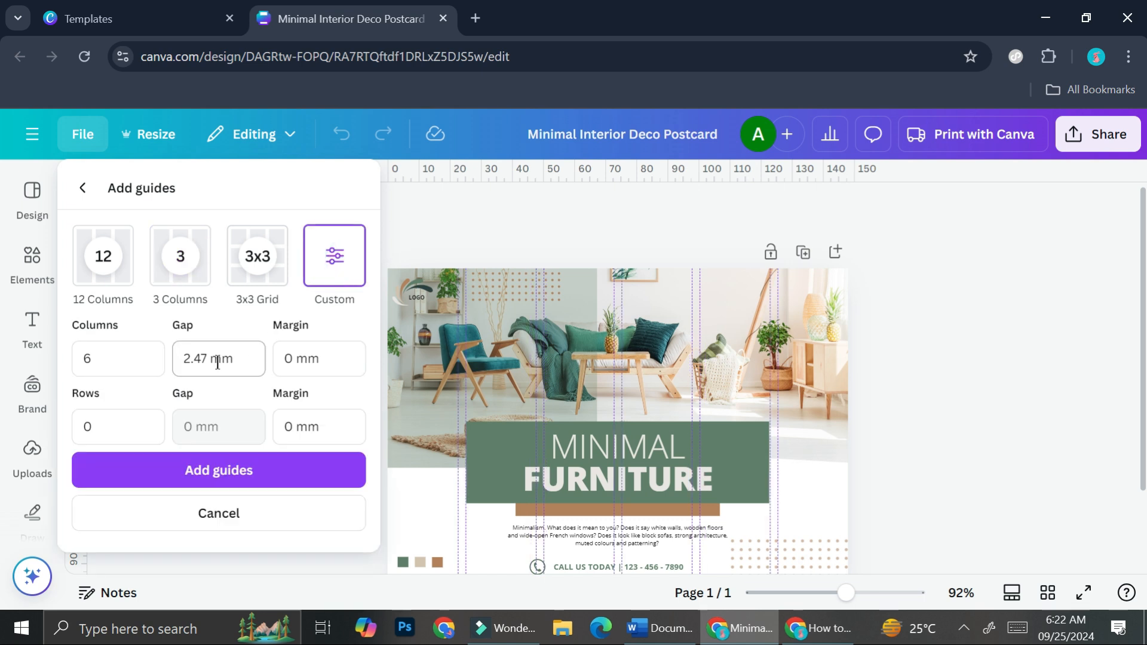
click(121, 364)
click(117, 363)
double_click(128, 366)
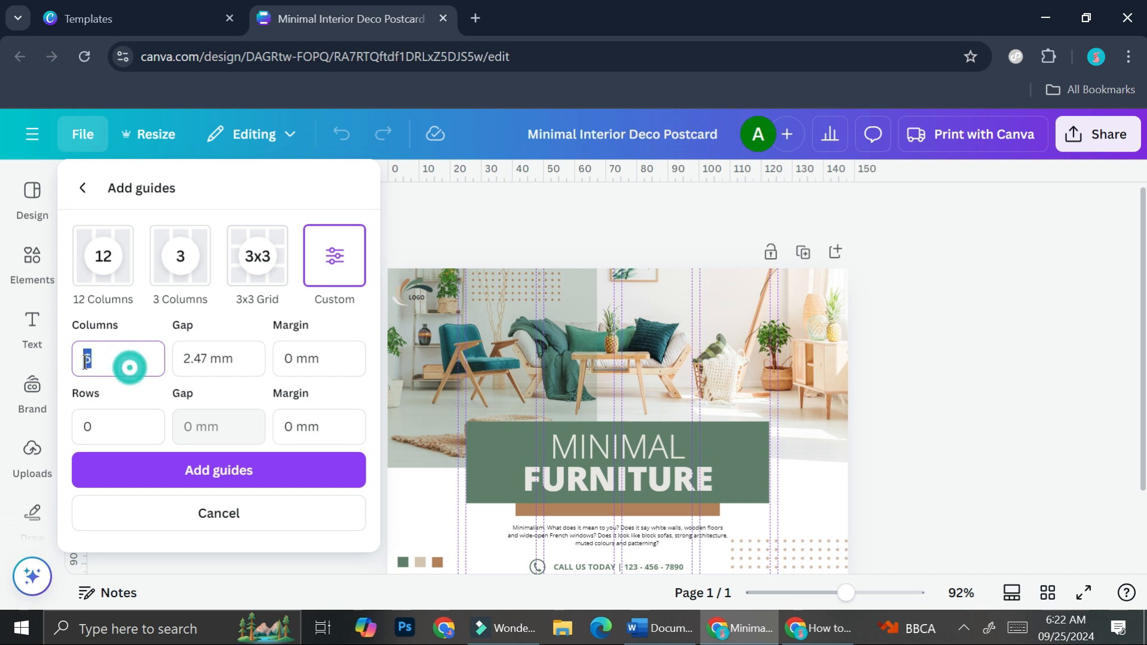
text(3)
click(204, 360)
double_click(204, 358)
text(0)
click(154, 390)
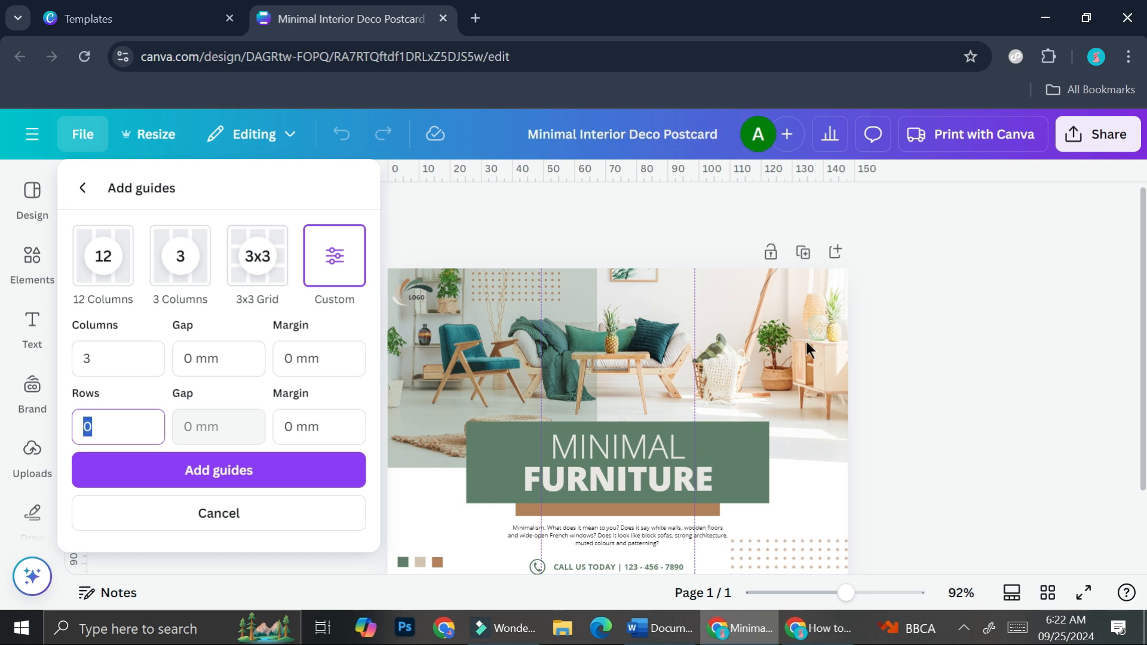
text(1)
click(162, 470)
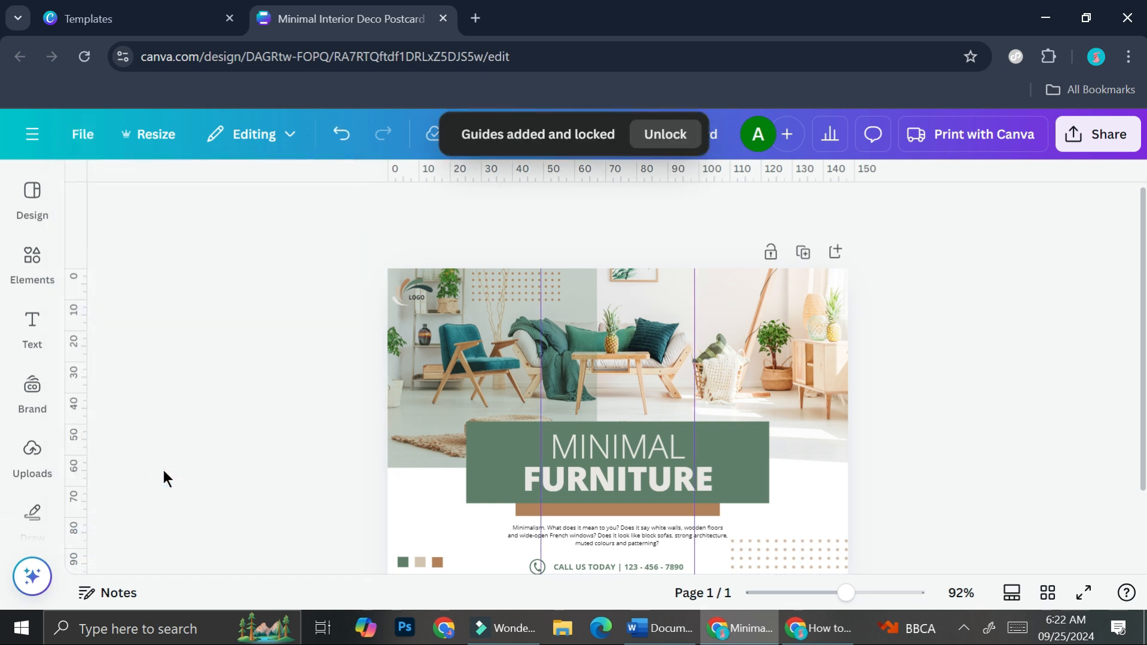
Step: Examine how the postcard's photo, heading and text sit against the column guides from top to bottom
scroll(714, 481, down, 2)
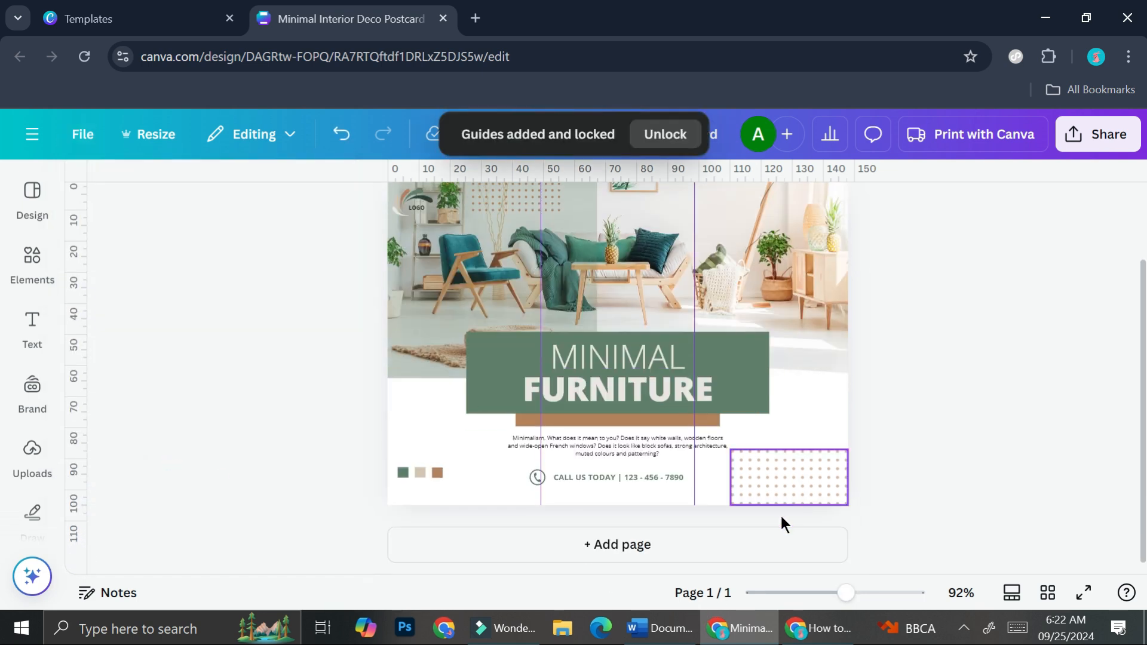
drag(845, 594, 861, 593)
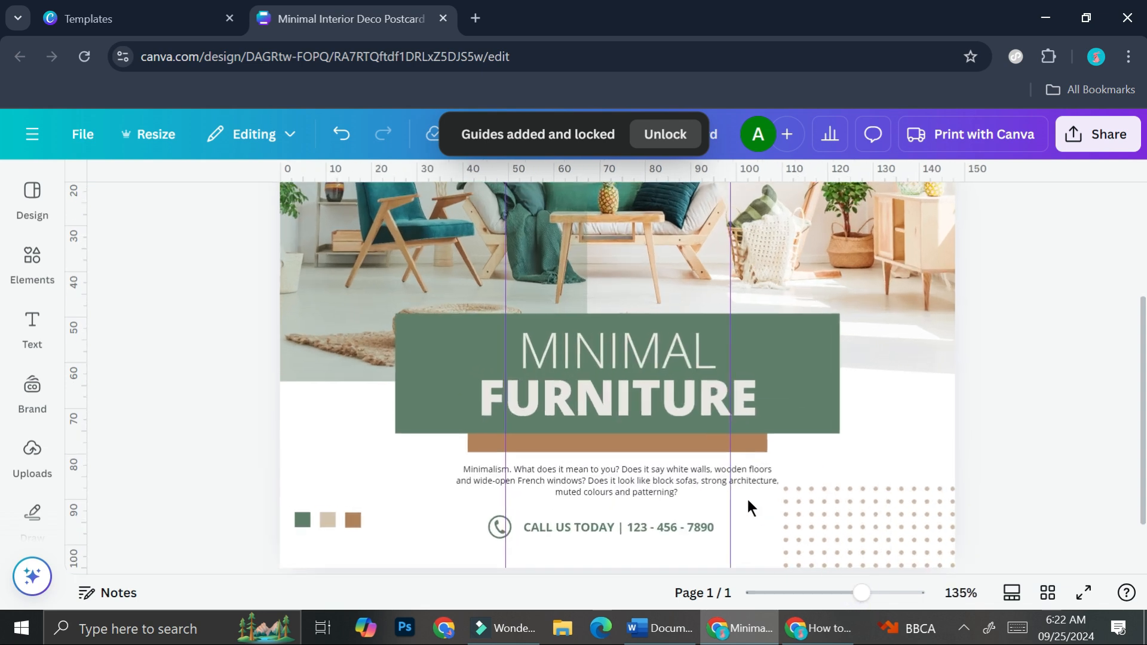
scroll(597, 389, up, 3)
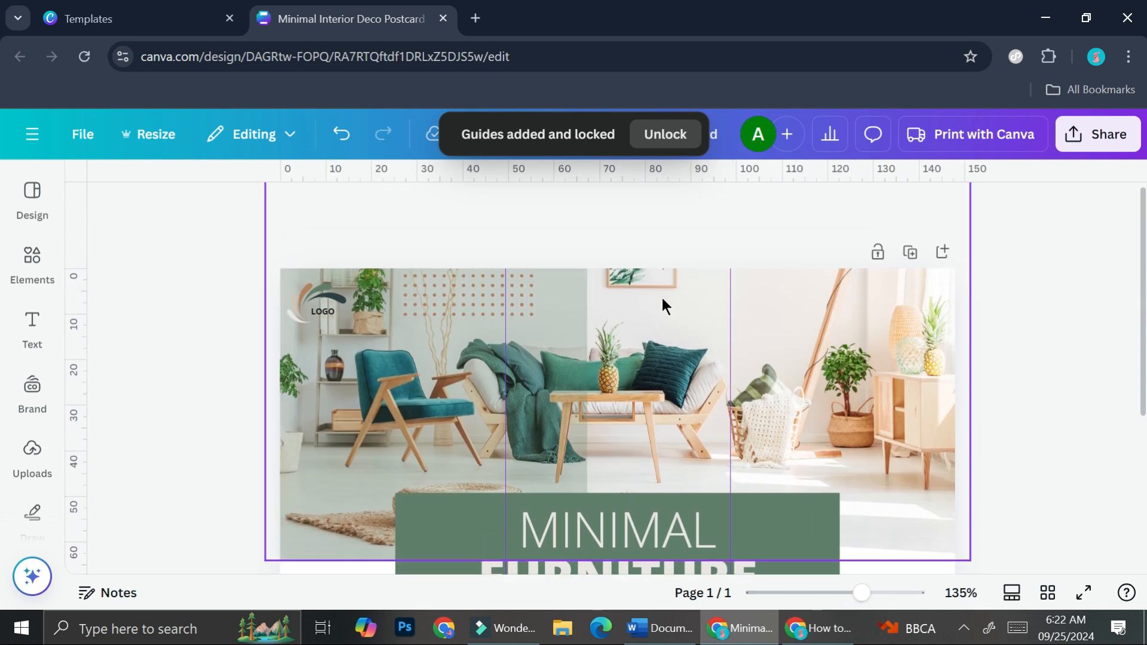
scroll(680, 355, down, 2)
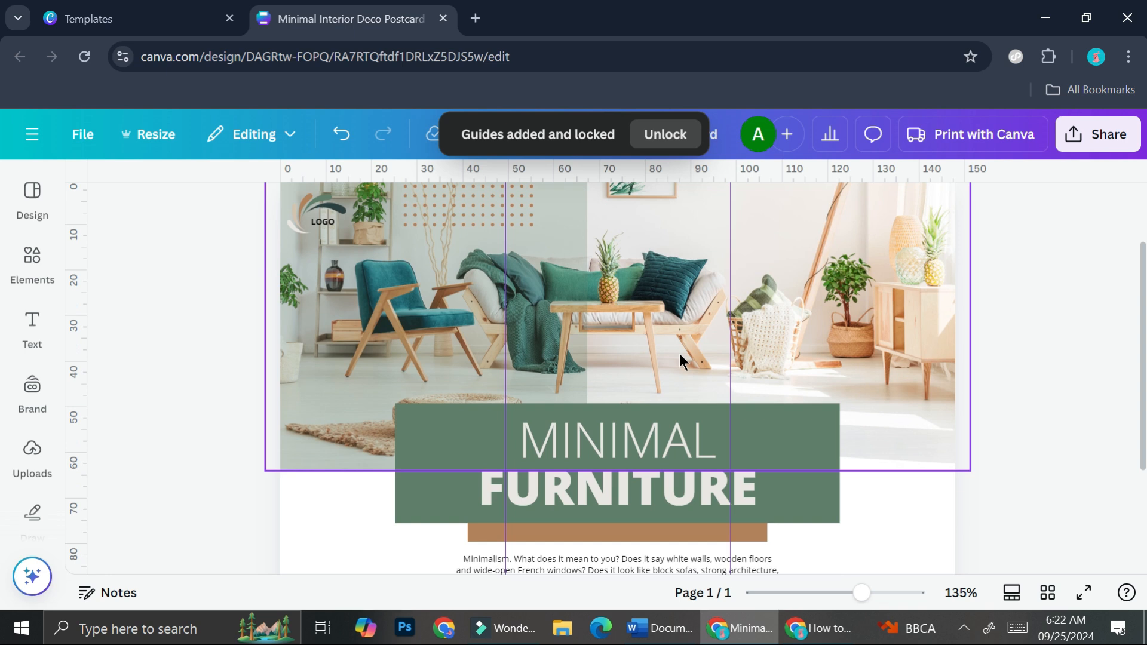
scroll(678, 354, down, 2)
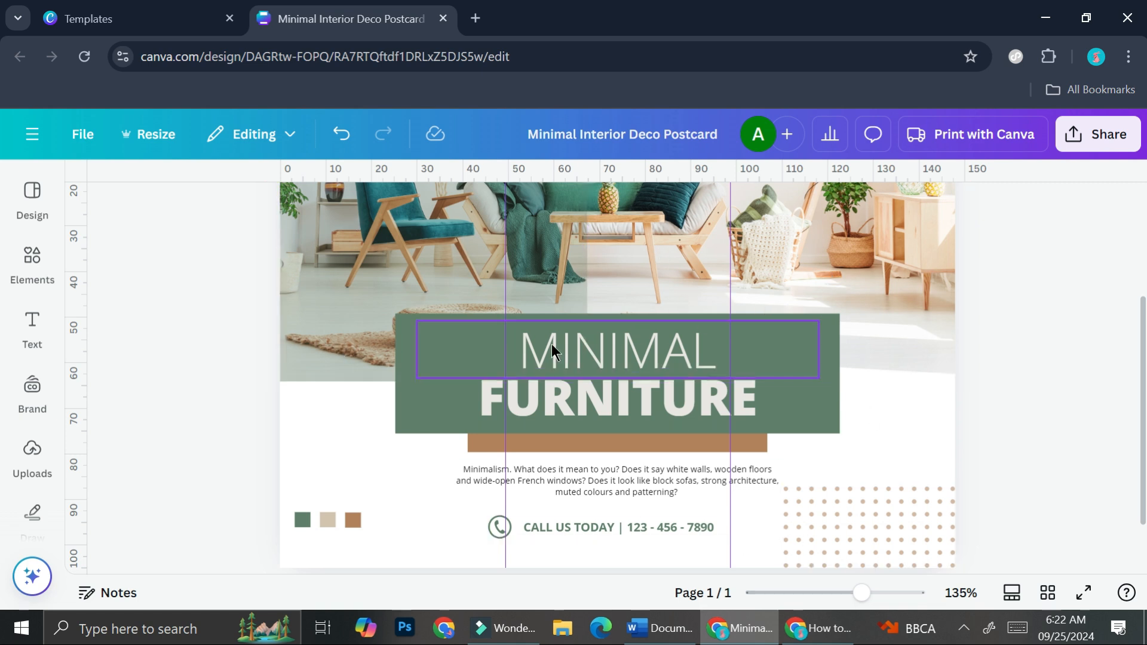
scroll(551, 343, up, 3)
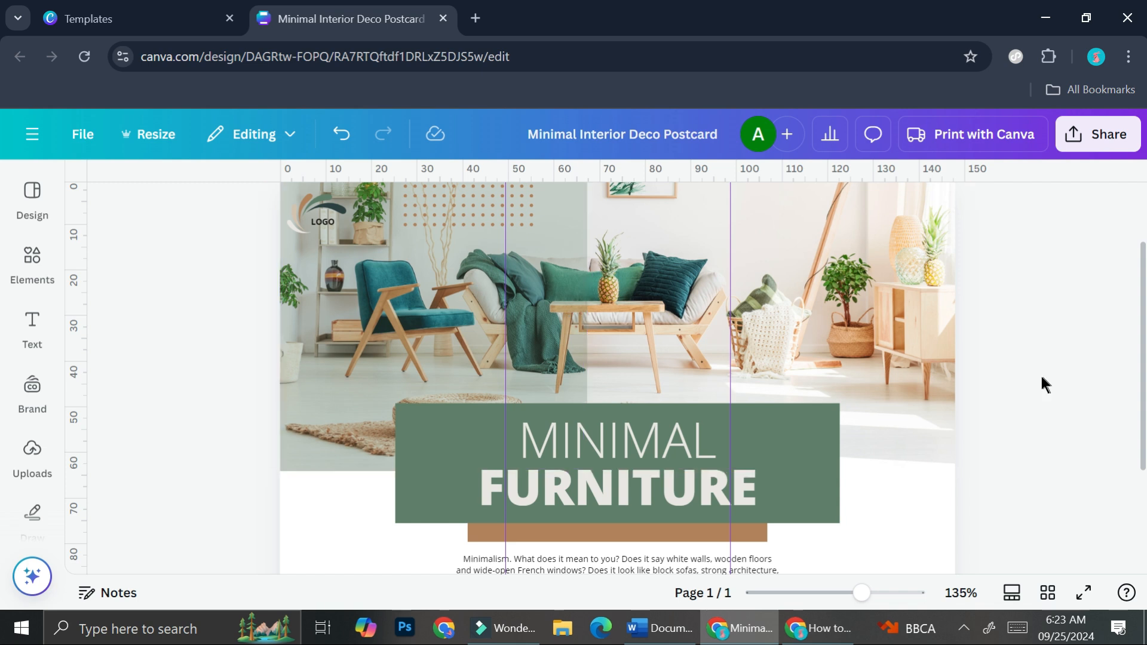
drag(863, 593, 842, 592)
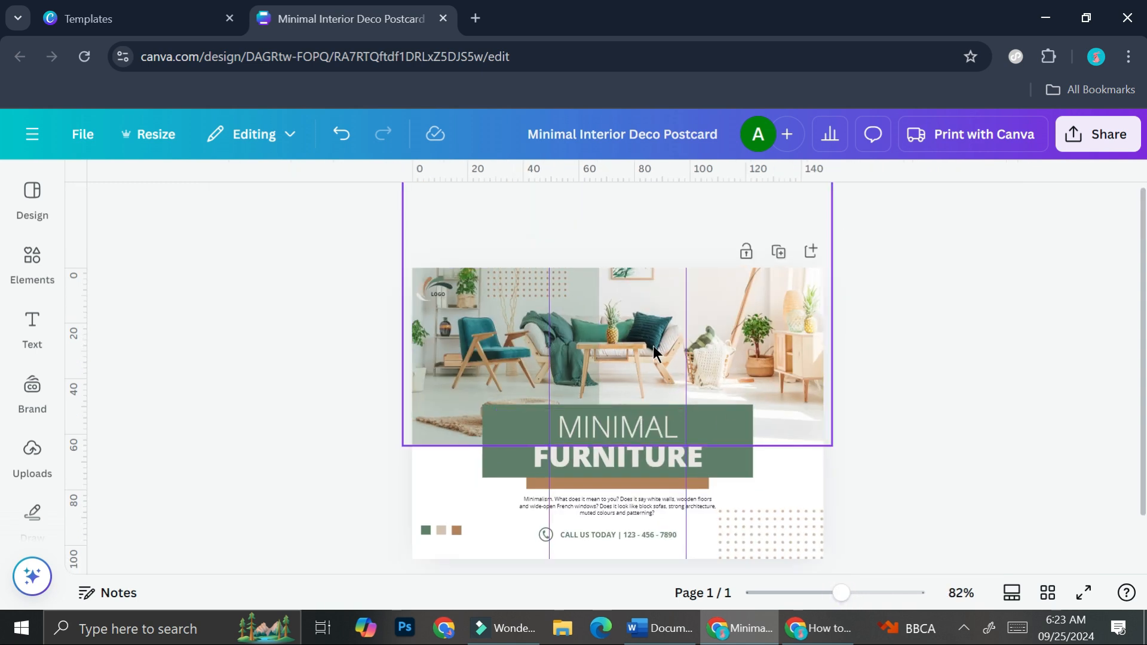
Step: Narrow the green heading rectangle to about 34.5 mm wide and move it into the left column, overlapping the photo's lower edge
click(713, 446)
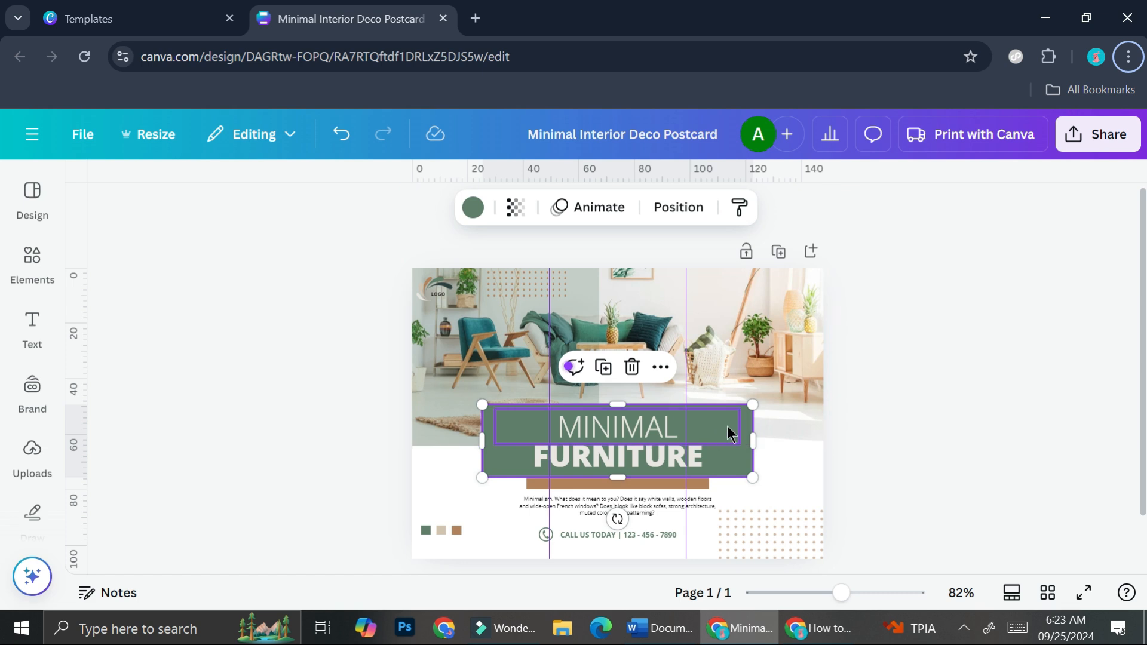
drag(752, 440, 578, 438)
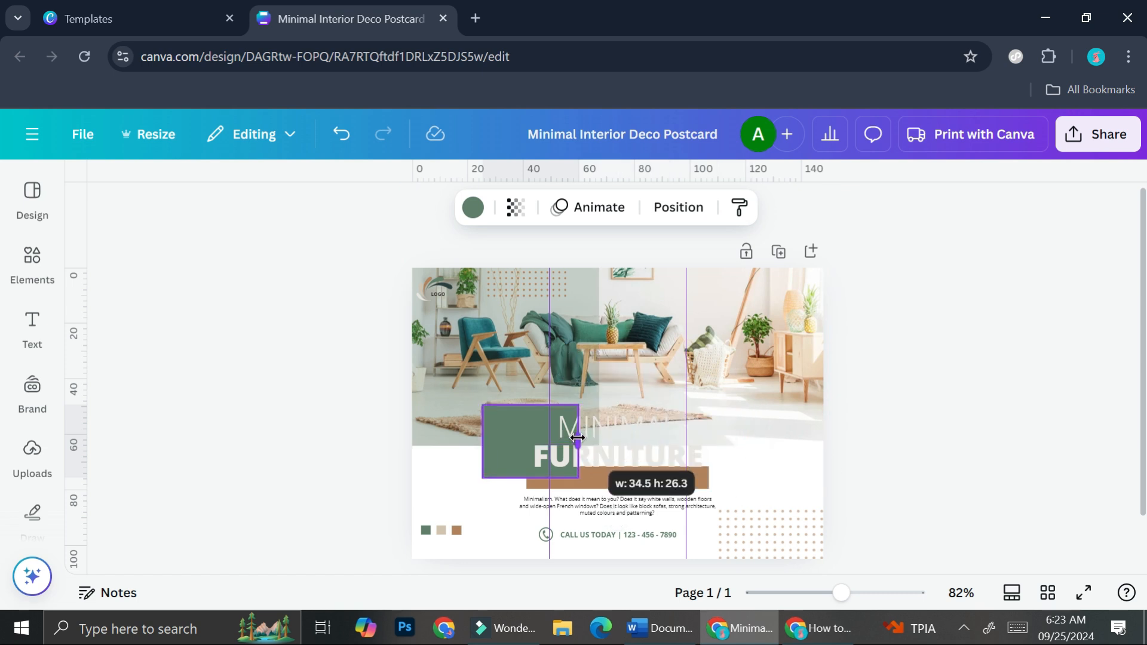
click(577, 439)
mouse_move(487, 468)
mouse_down()
mouse_move(434, 479)
mouse_move(479, 478)
mouse_up()
Step: Delete the "MINIMAL" and "FURNITURE" heading texts from the postcard
drag(656, 426, 689, 472)
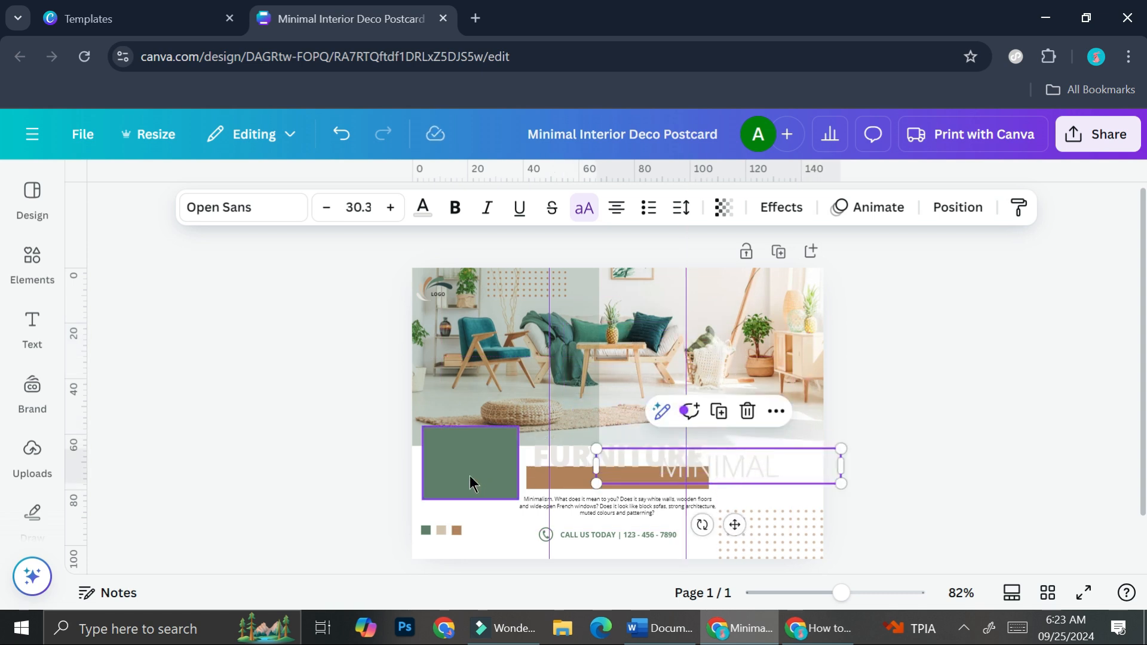
click(610, 465)
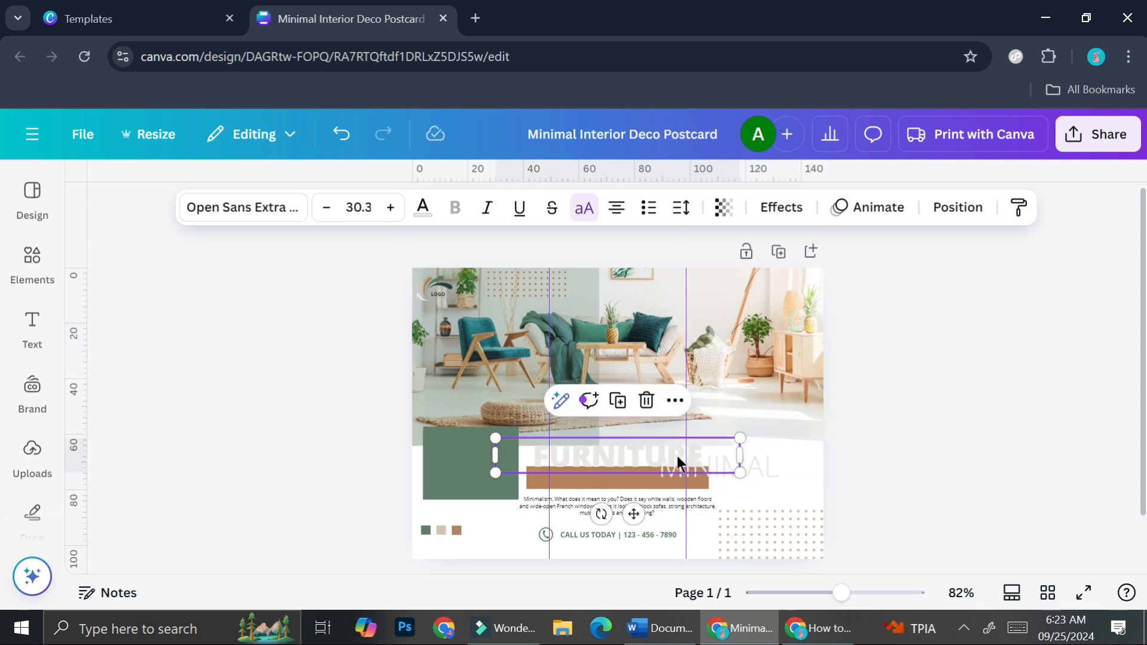
key(Delete)
click(680, 461)
key(Delete)
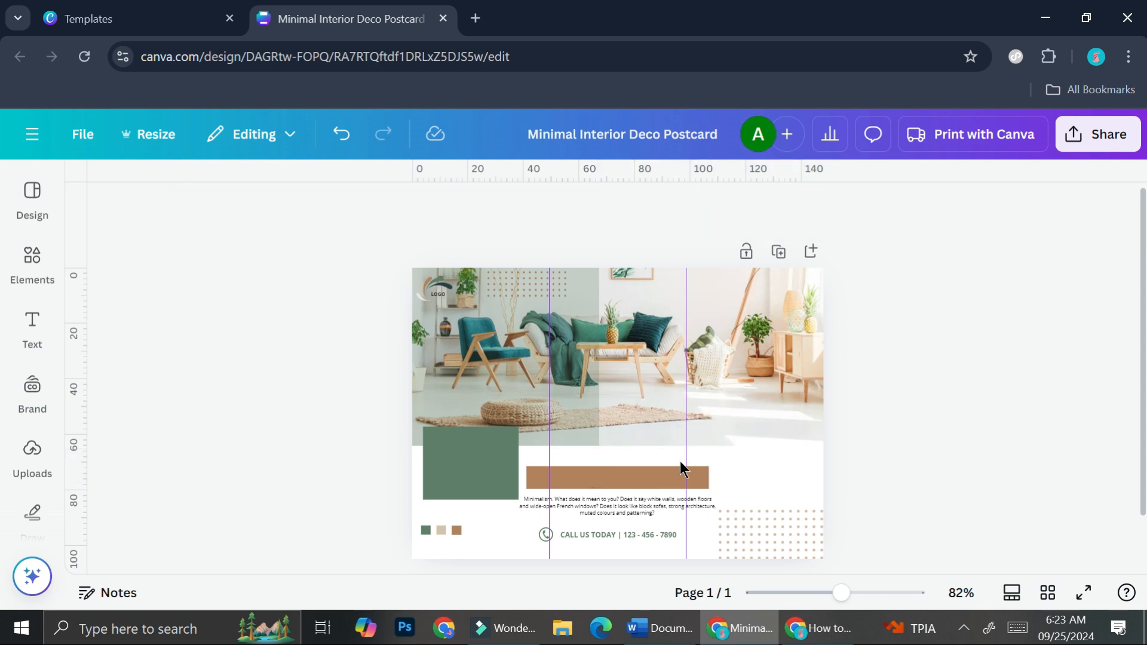
Step: Move the brown bar up onto the photo and reshape it into a large, nearly square block mostly within the middle column
click(680, 469)
drag(635, 465, 655, 381)
drag(707, 433, 615, 357)
Step: Duplicate the green rectangle and place the copy, slightly taller, in the right column across the photo's lower edge
click(475, 466)
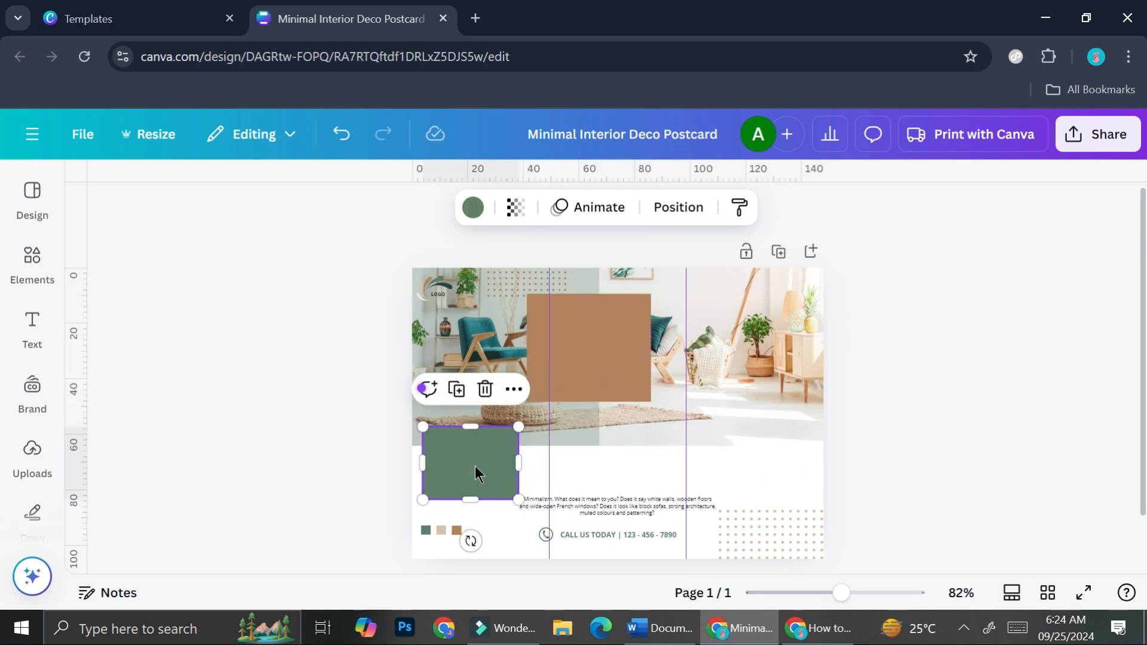
key(ctrl+d)
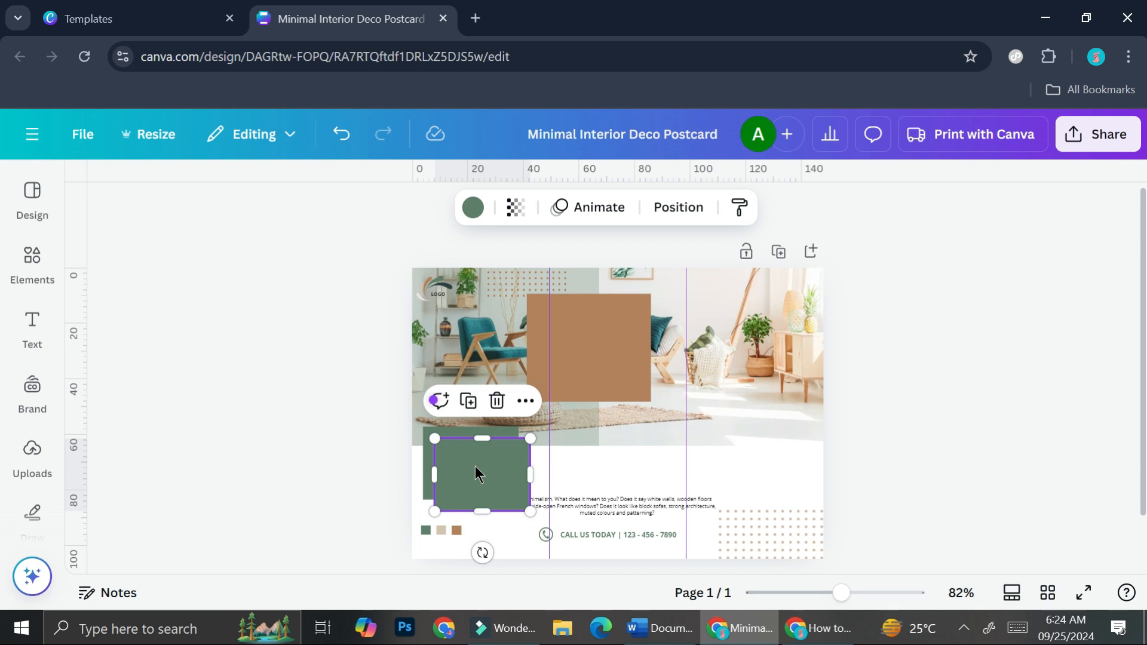
drag(506, 503, 740, 478)
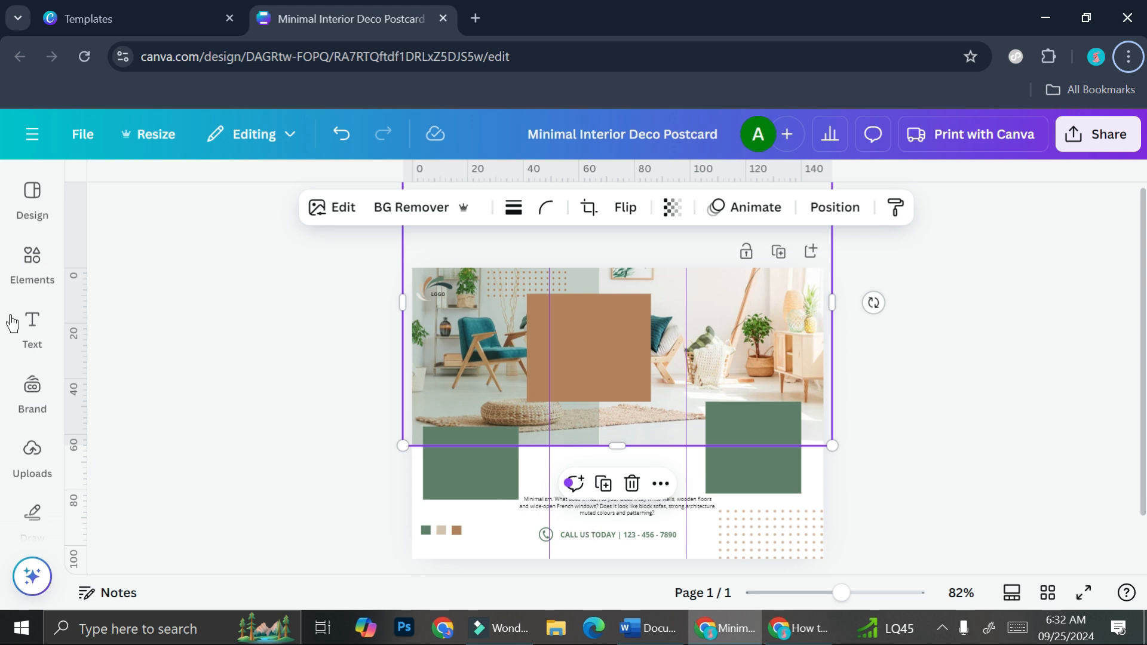
Step: Add the "candle SHOP" font combination, shrink it and place it just above the body text between the green rectangles
click(33, 325)
click(35, 323)
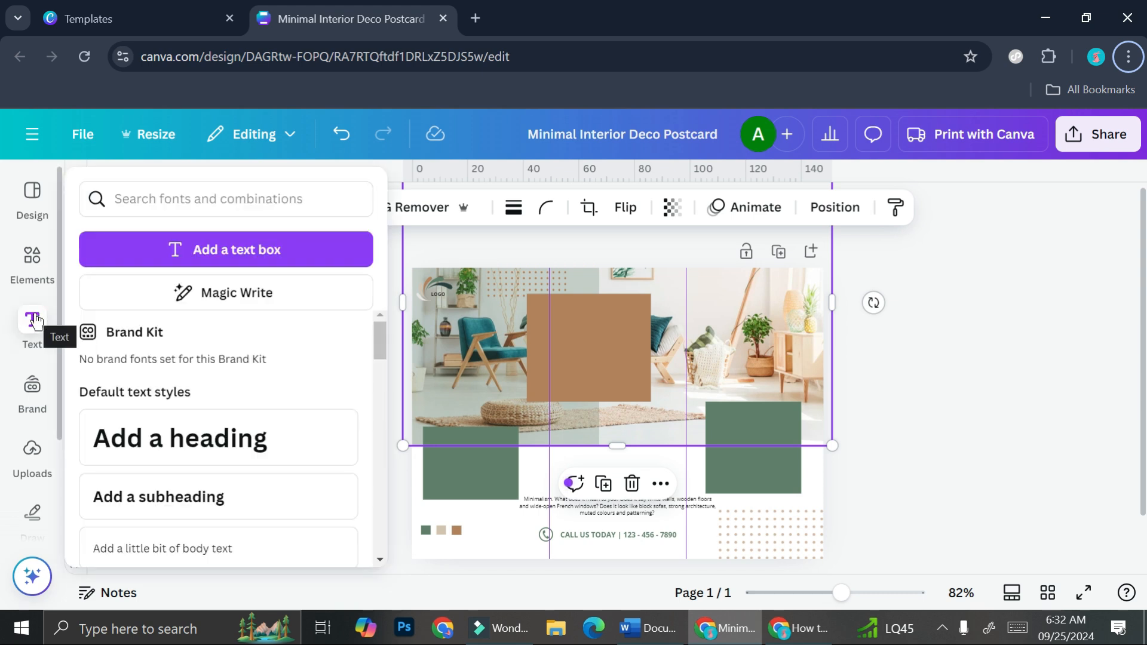
scroll(163, 358, down, 5)
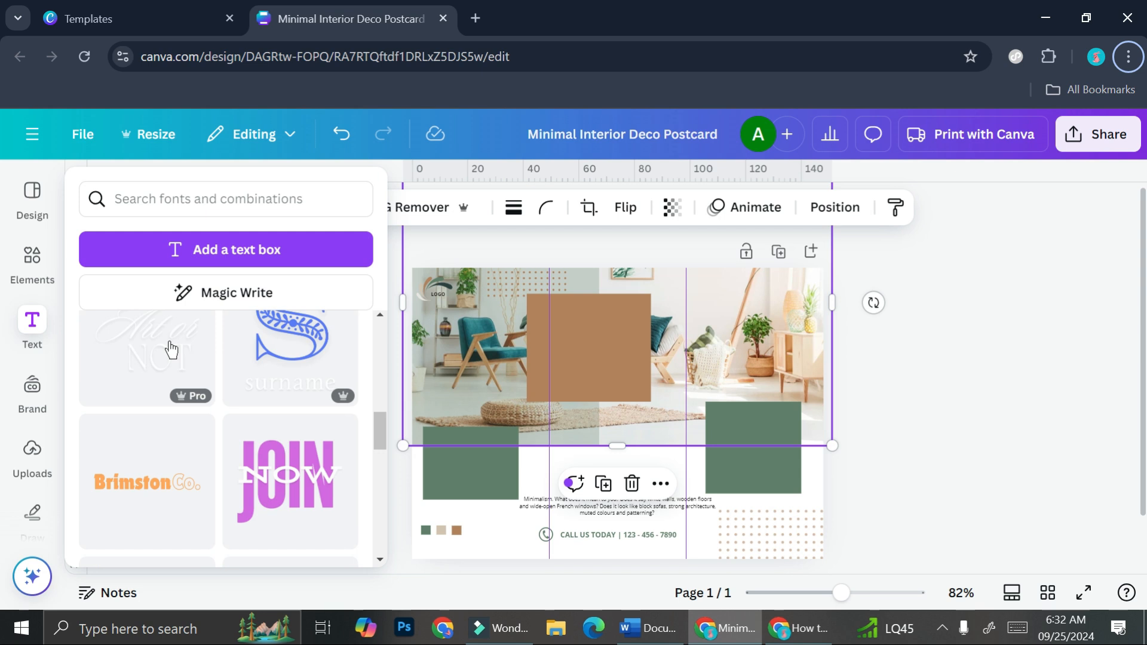
scroll(171, 350, down, 4)
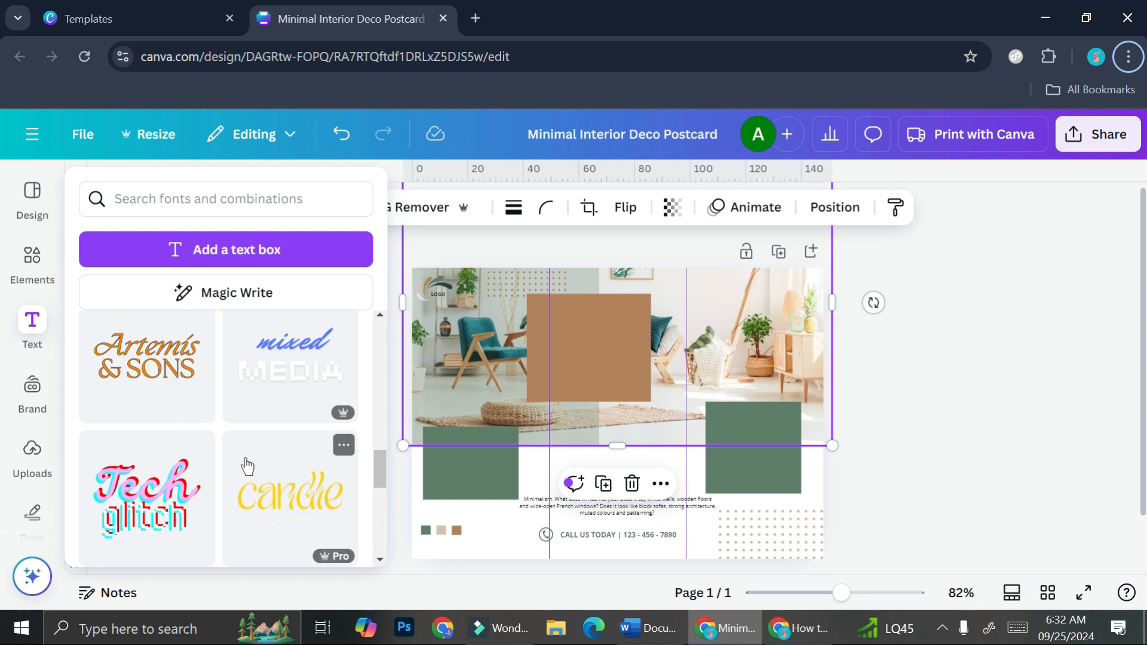
drag(256, 474, 650, 408)
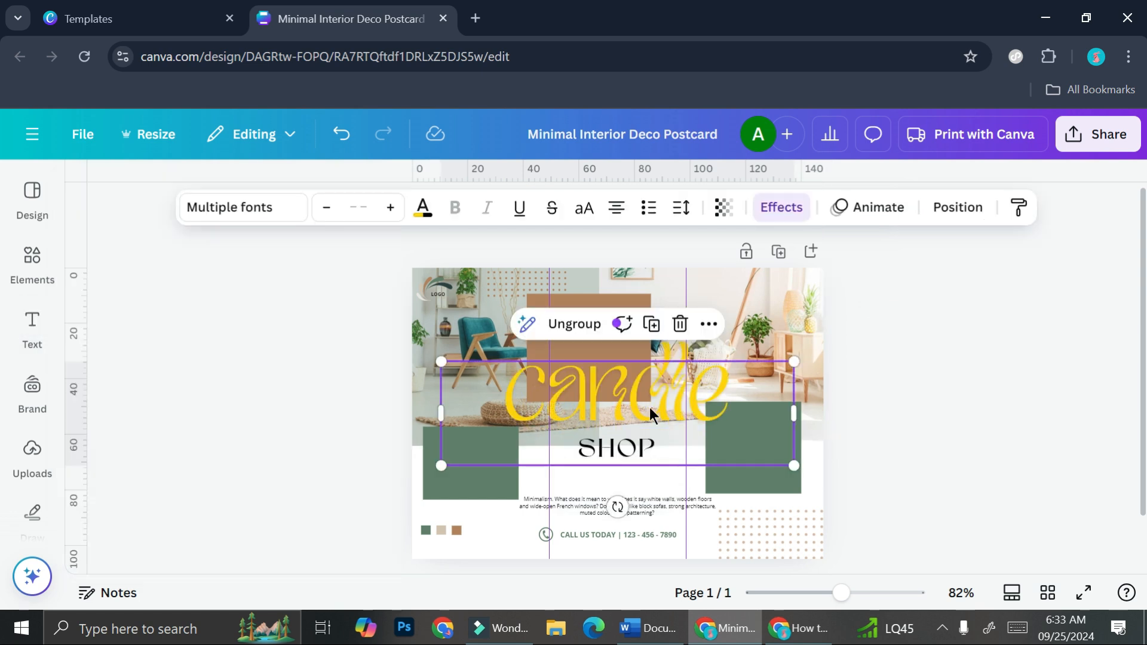
drag(794, 362, 663, 440)
drag(555, 420, 622, 439)
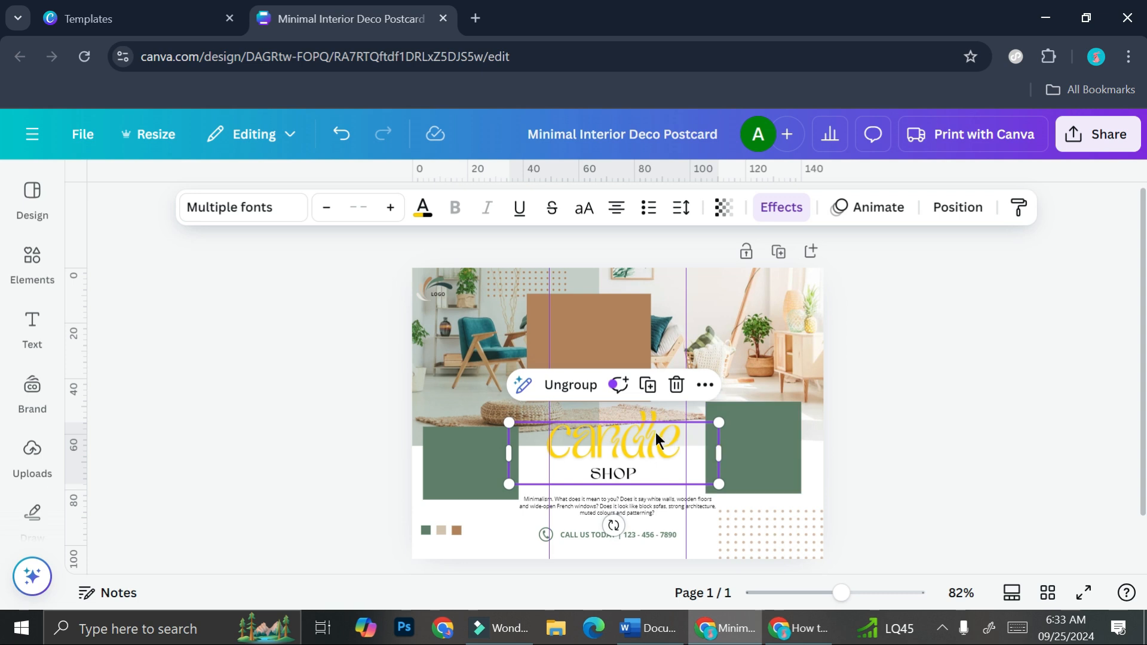
Step: Ungroup the "candle SHOP" text combination and browse the available fonts for the "SHOP" line
click(576, 386)
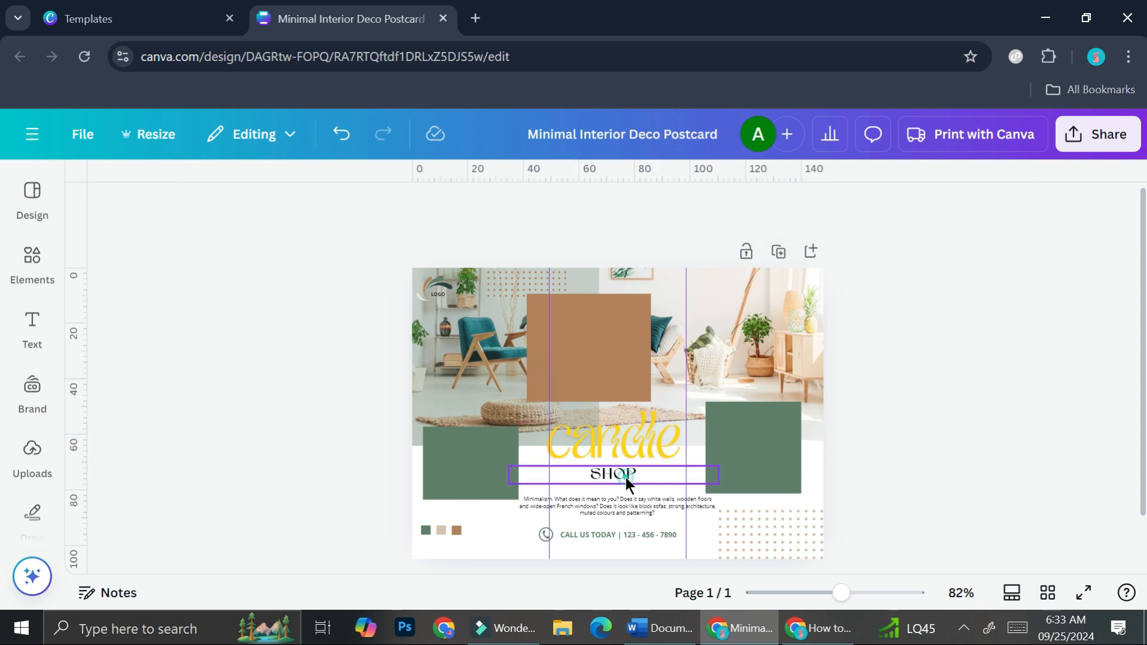
click(626, 478)
click(251, 208)
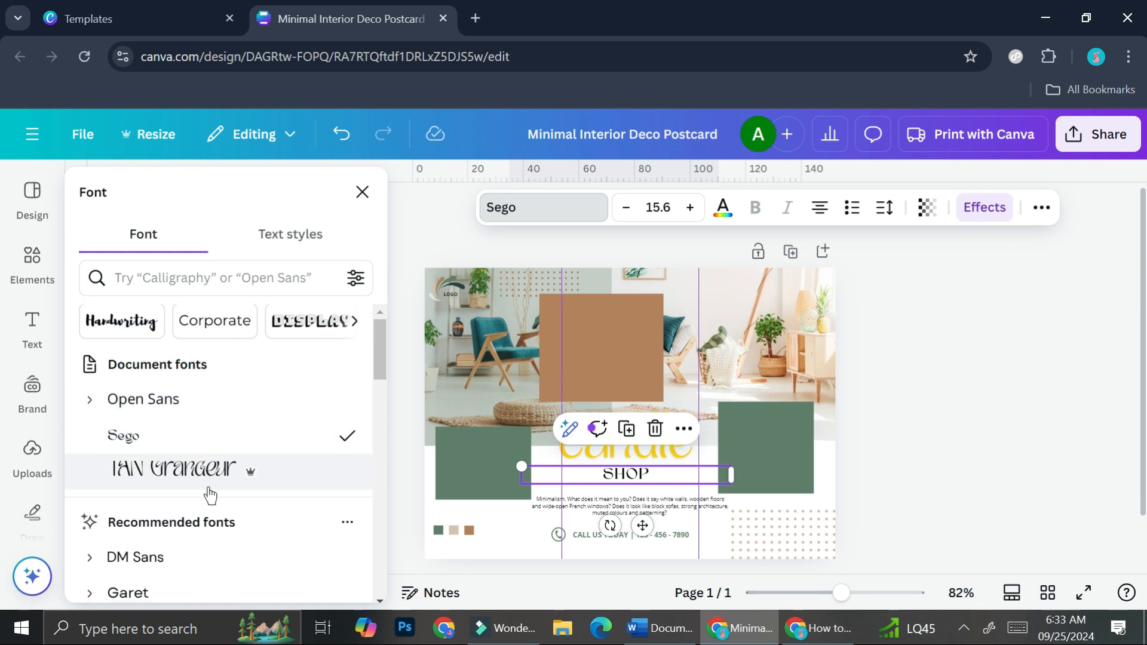
scroll(233, 478, down, 5)
scroll(225, 461, down, 10)
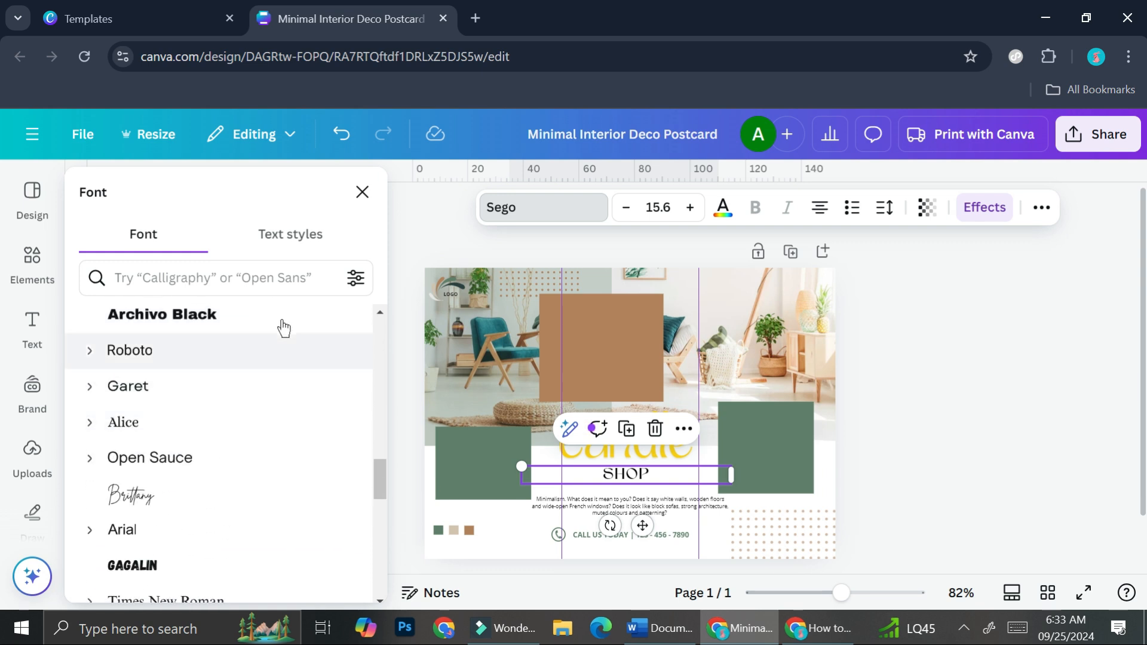
click(307, 280)
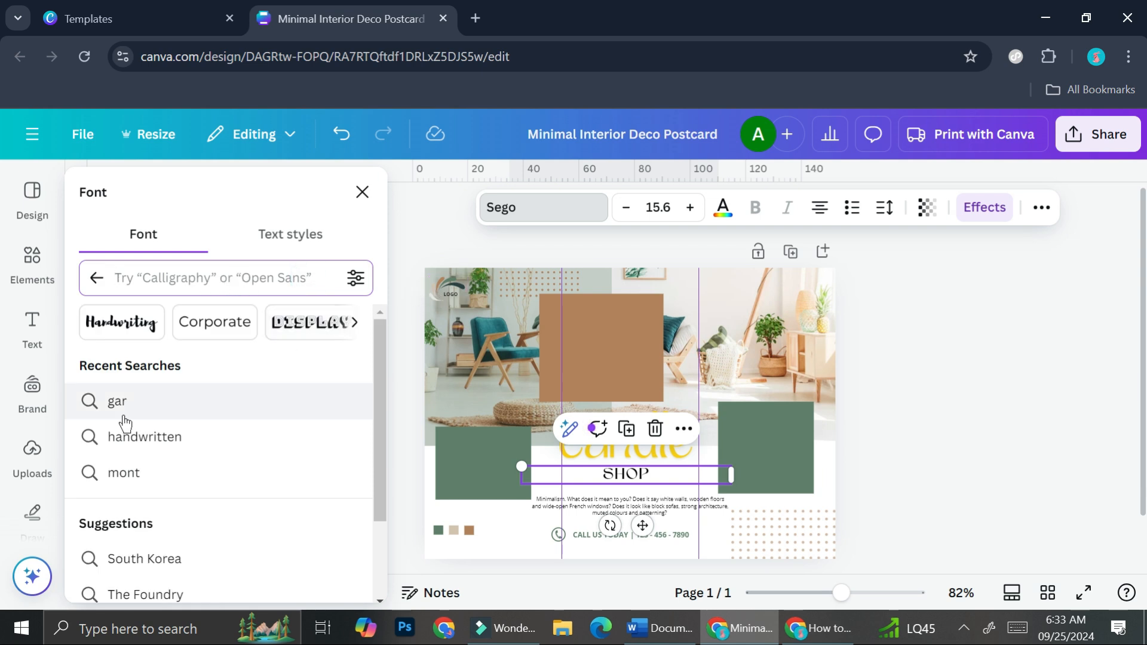
click(912, 472)
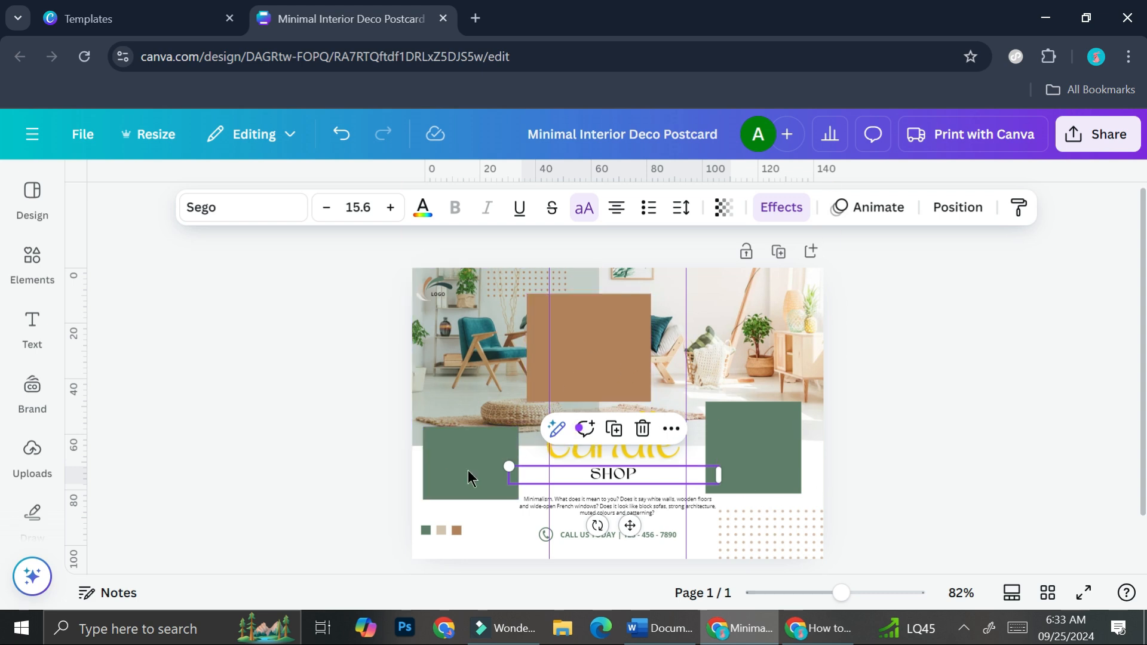
Step: Recolour both green rectangles with the yellow document colour used by the "candle" text
click(447, 475)
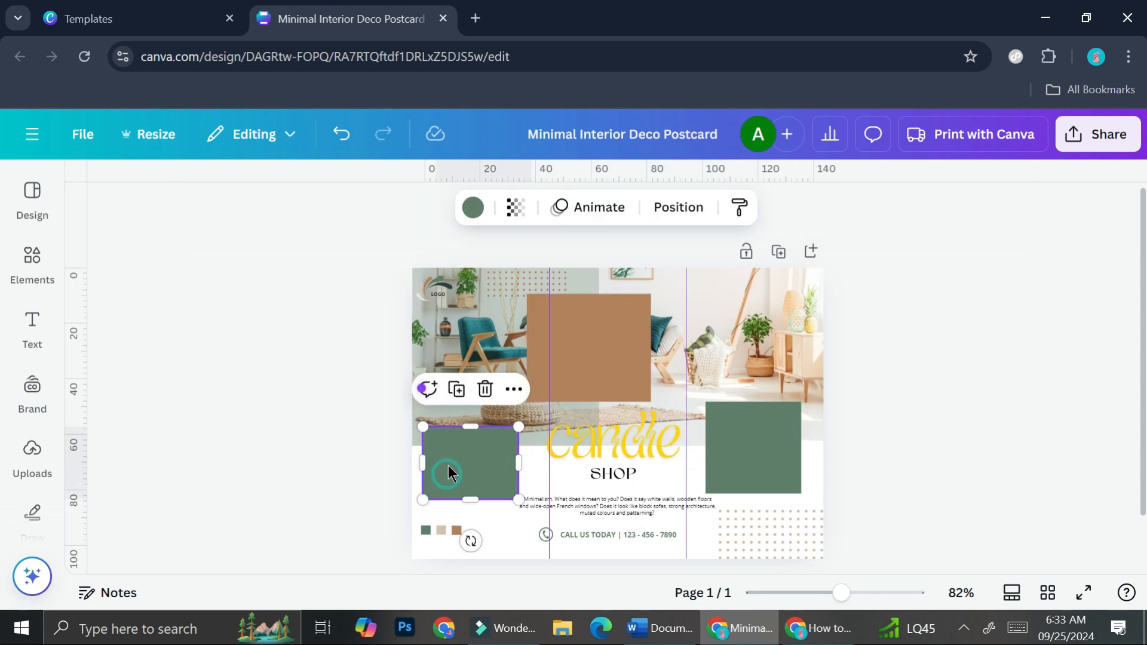
click(605, 451)
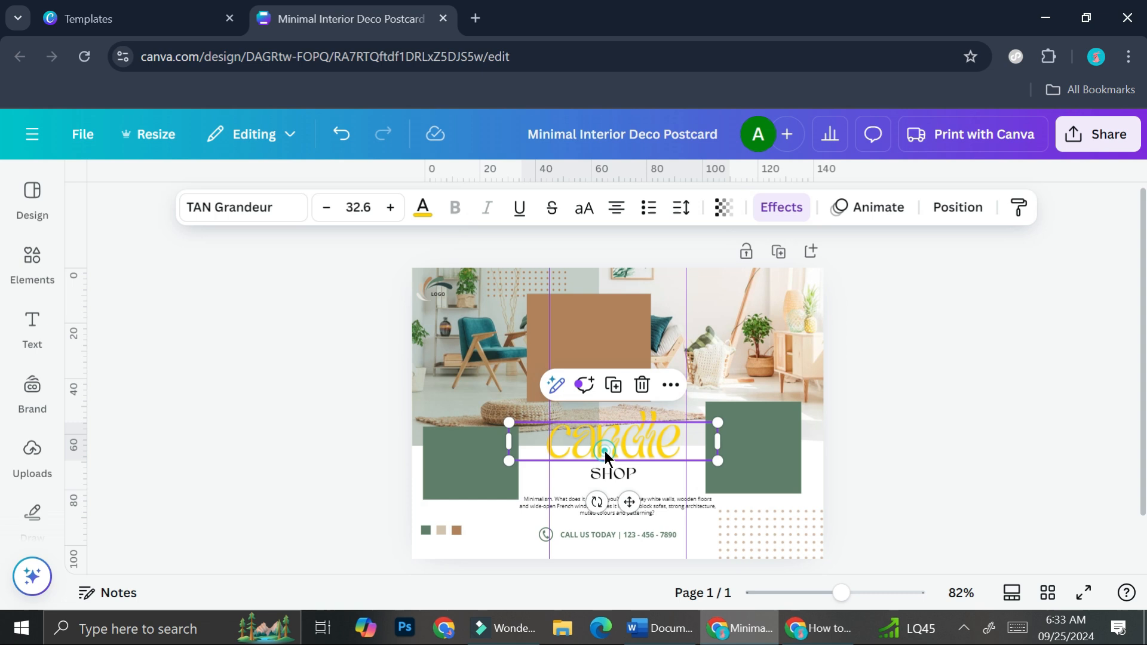
click(423, 207)
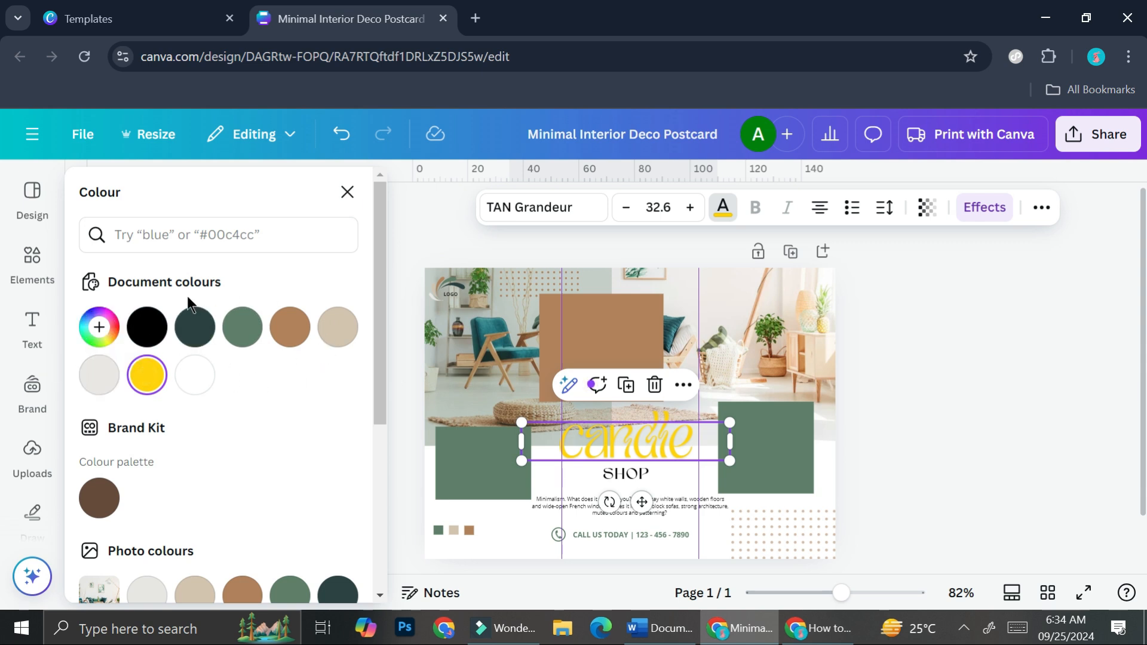
click(471, 455)
click(472, 208)
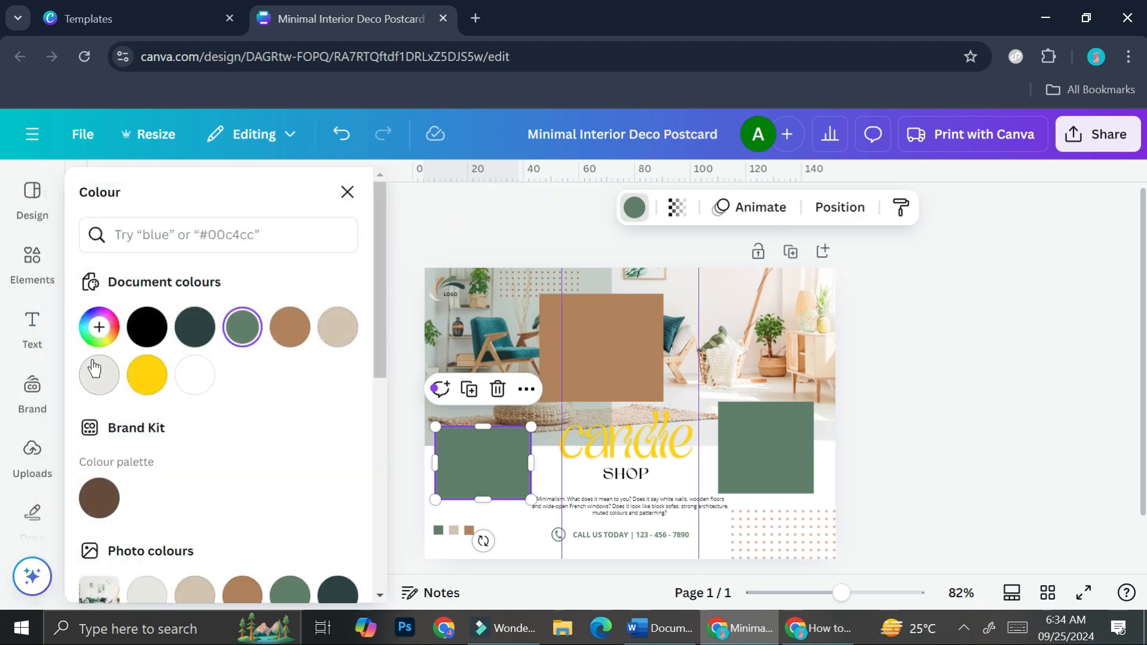
click(147, 372)
click(741, 471)
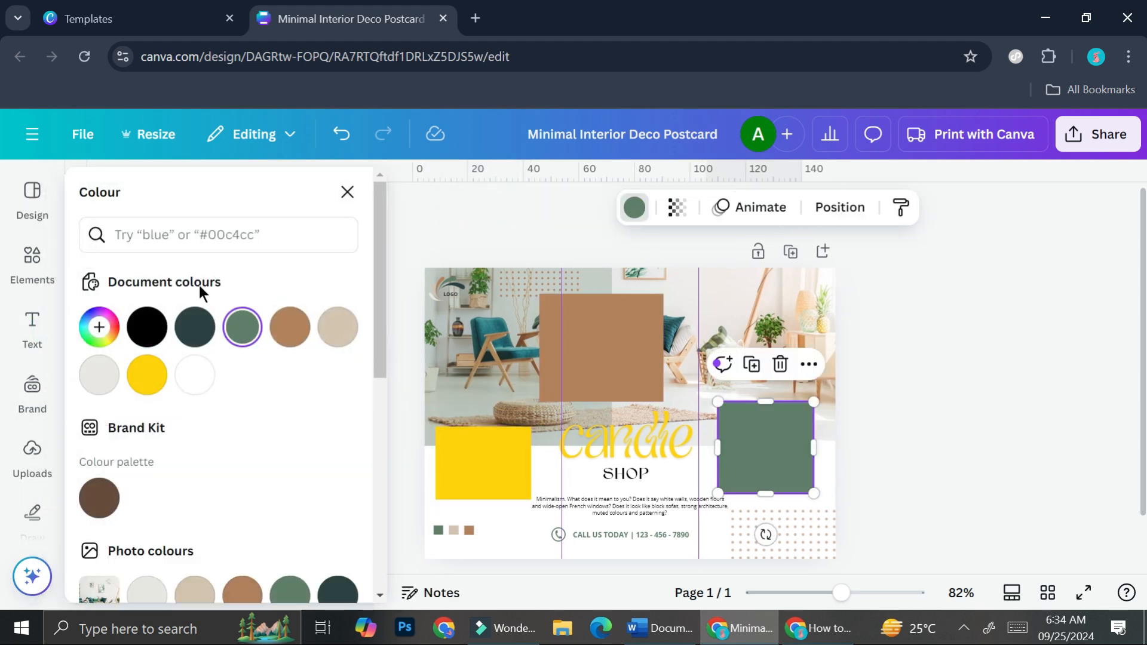
click(149, 376)
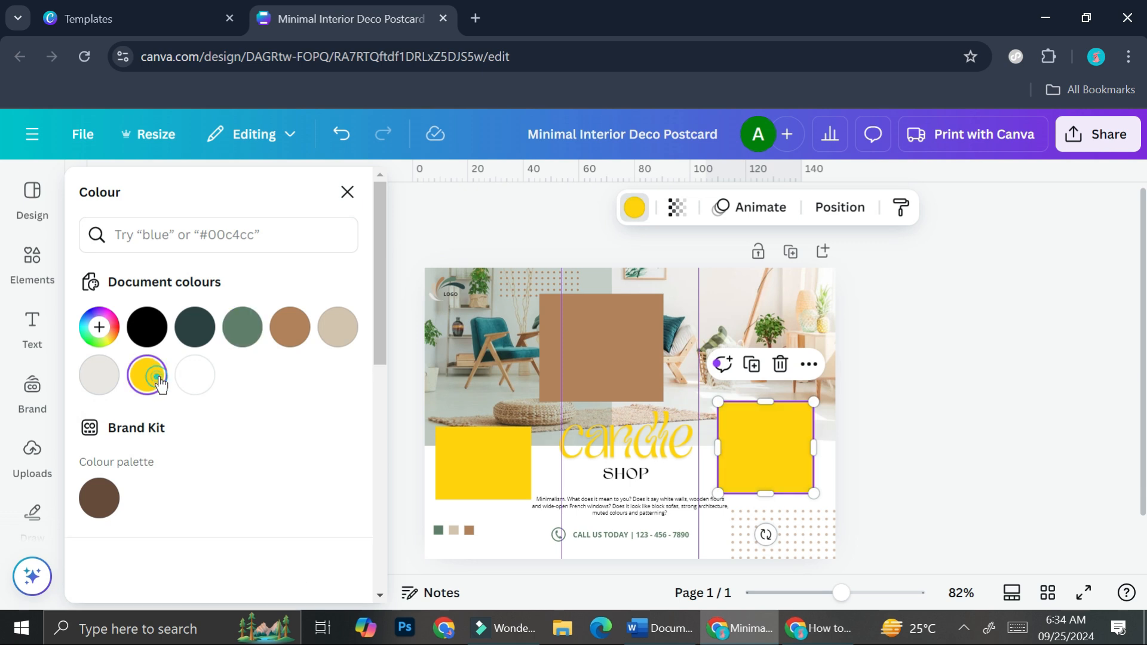
Step: Set the transparency of the right-column yellow rectangle to 46 and of the left-column one to 41
click(677, 207)
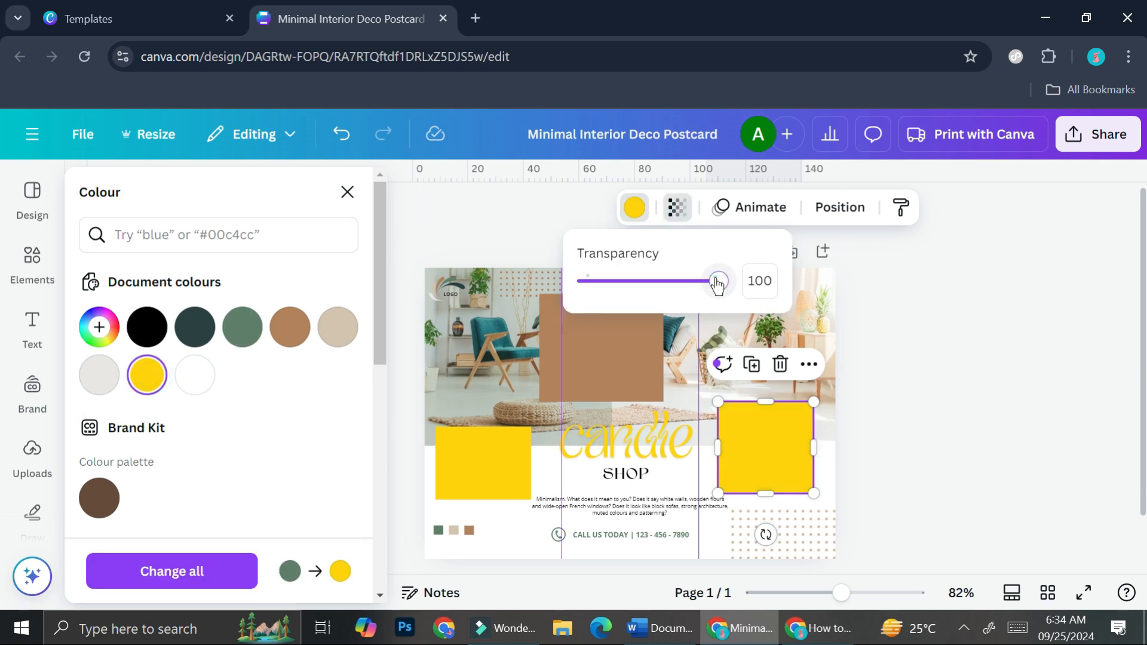
drag(724, 280, 648, 301)
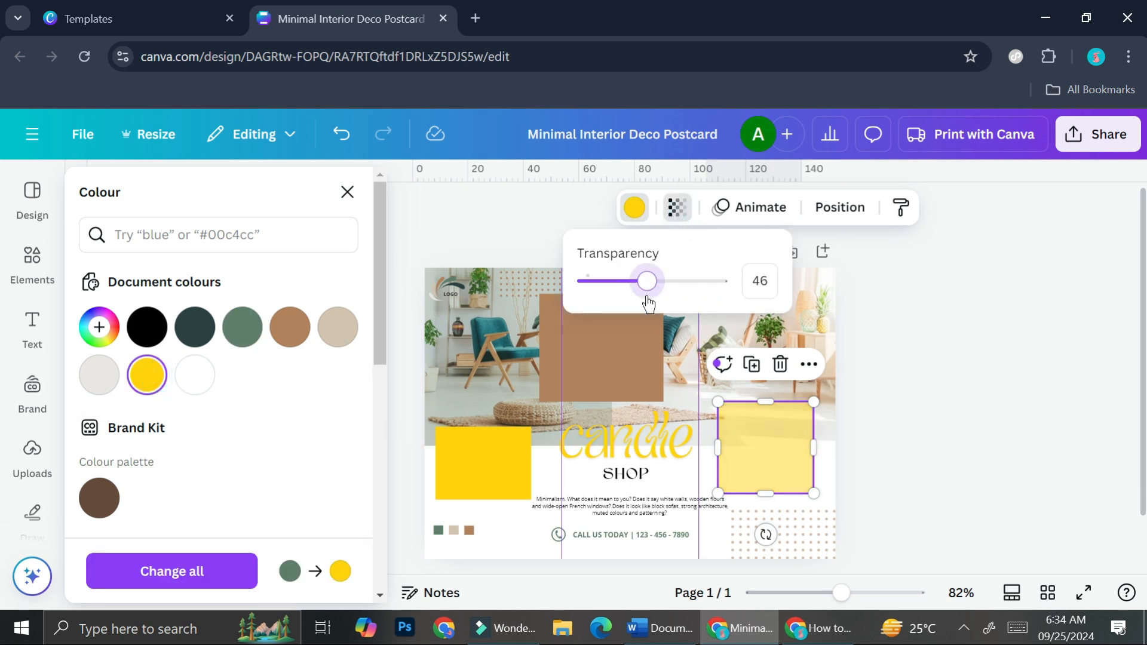
click(501, 474)
click(674, 221)
drag(717, 281, 641, 303)
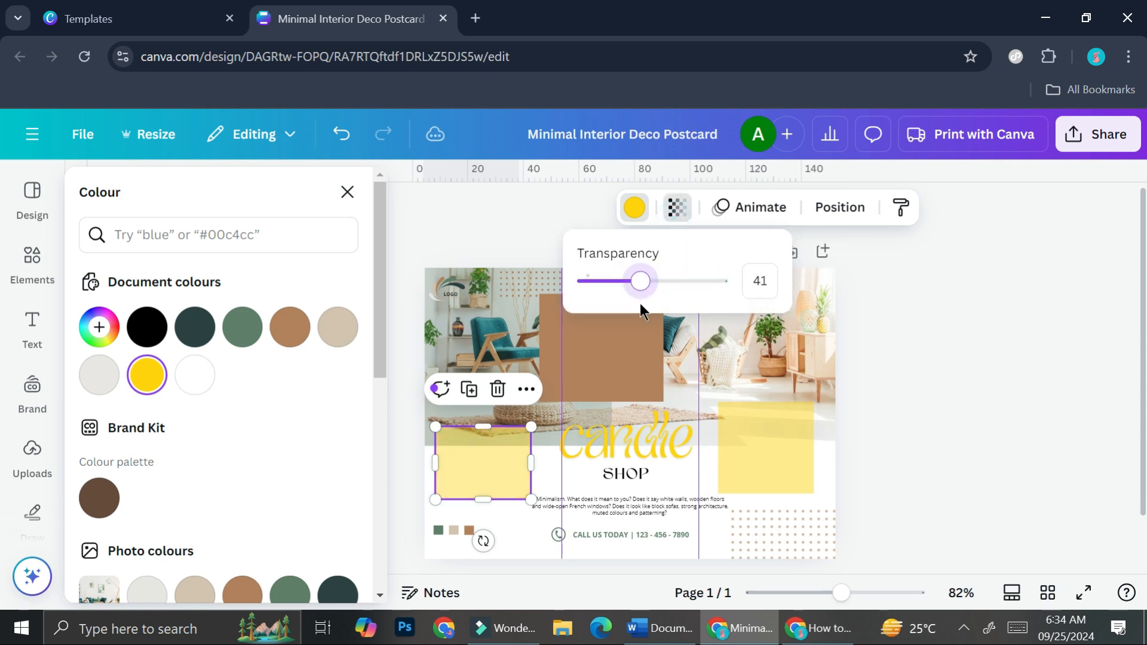
Step: Delete the three small coloured squares near the postcard's lower-left corner
click(630, 337)
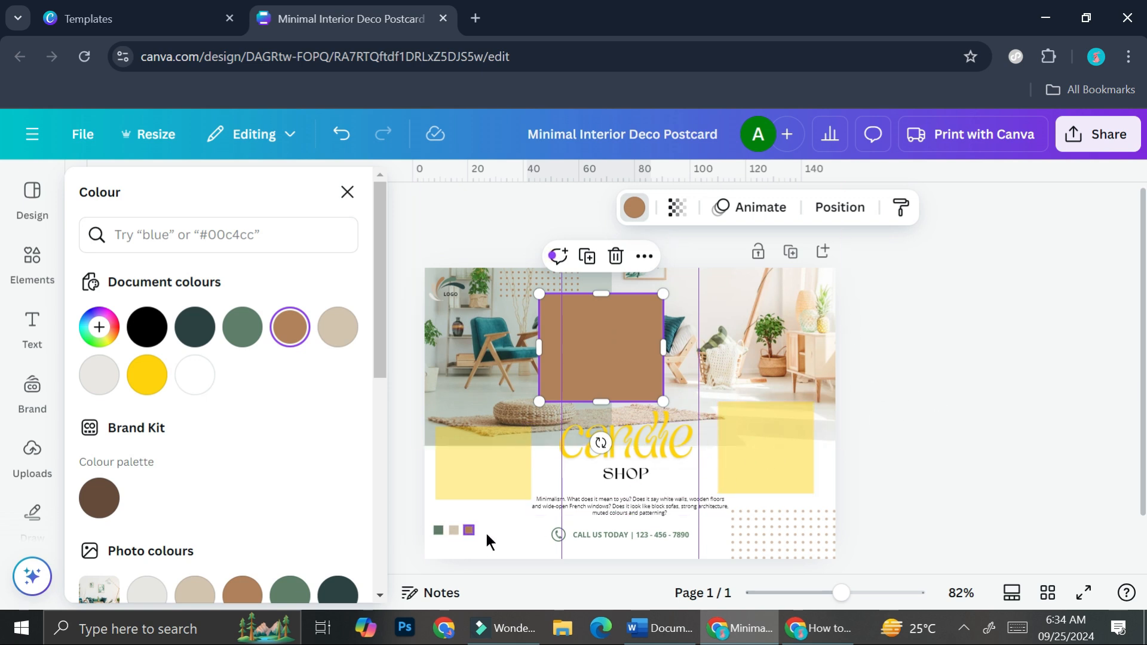
drag(441, 512, 507, 528)
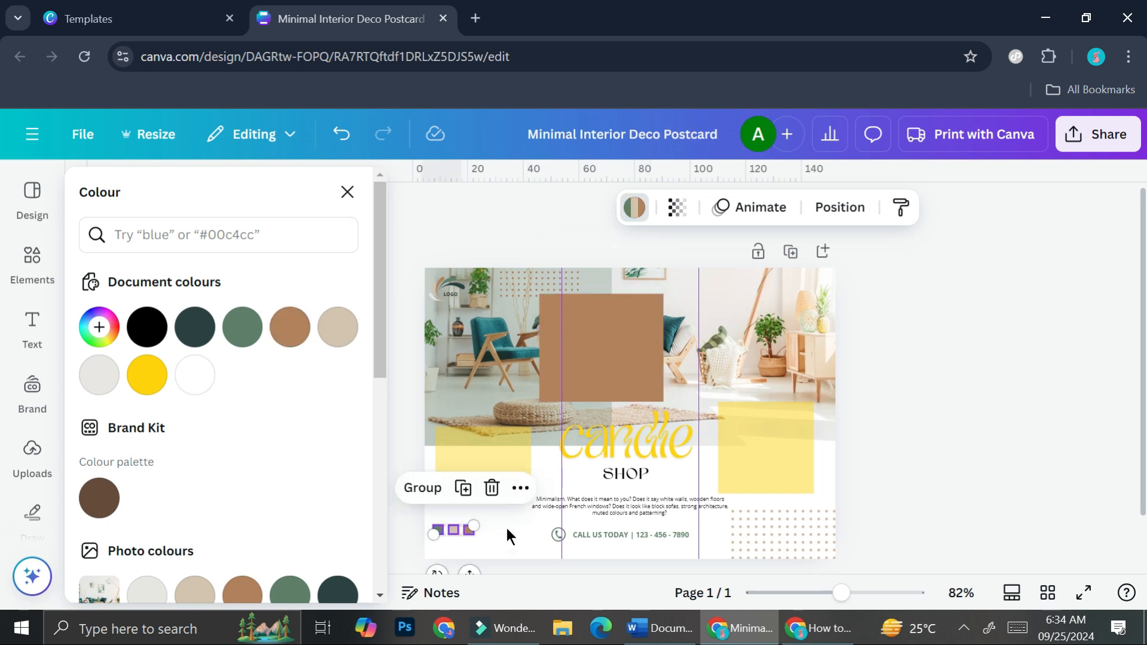
key(Delete)
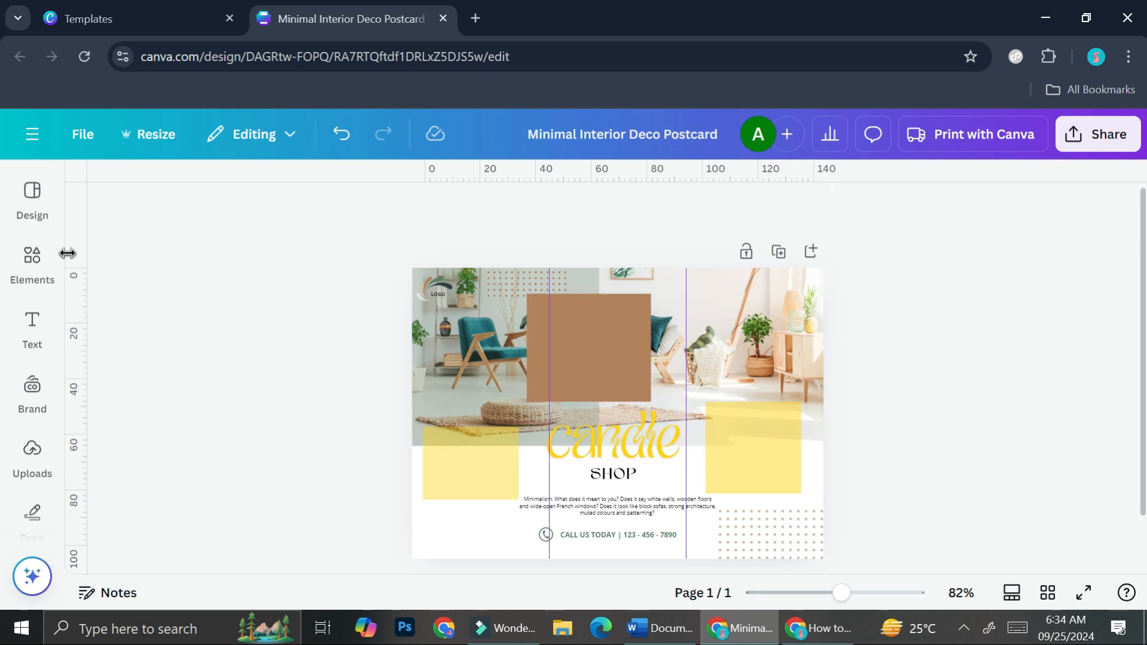
click(438, 335)
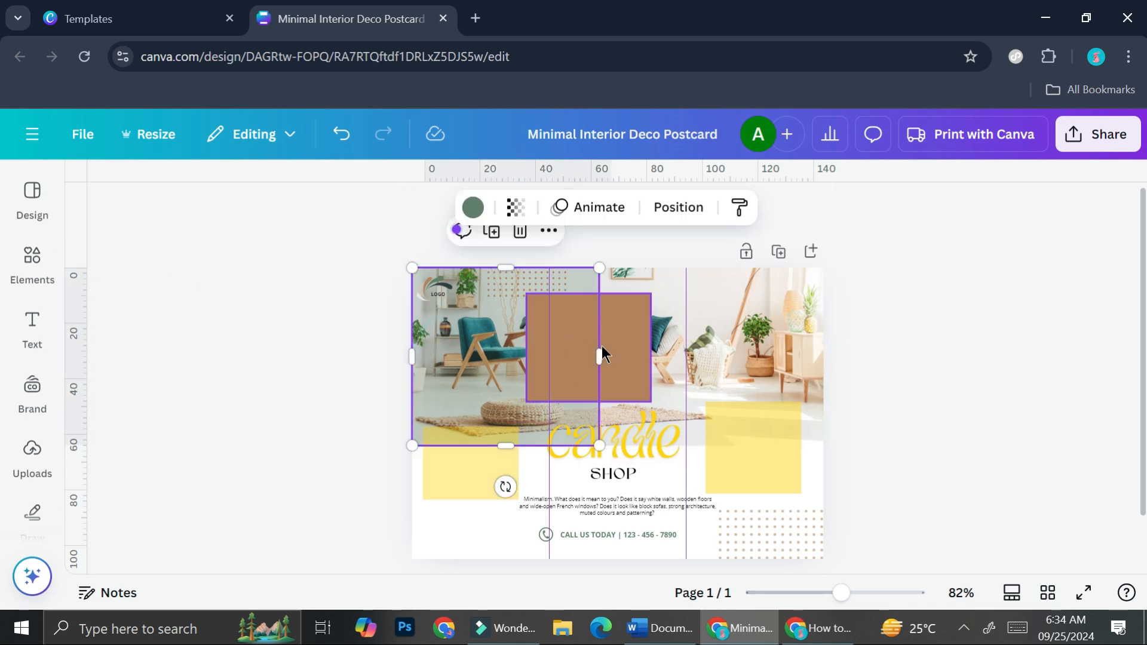
click(631, 361)
click(626, 364)
click(456, 486)
click(759, 464)
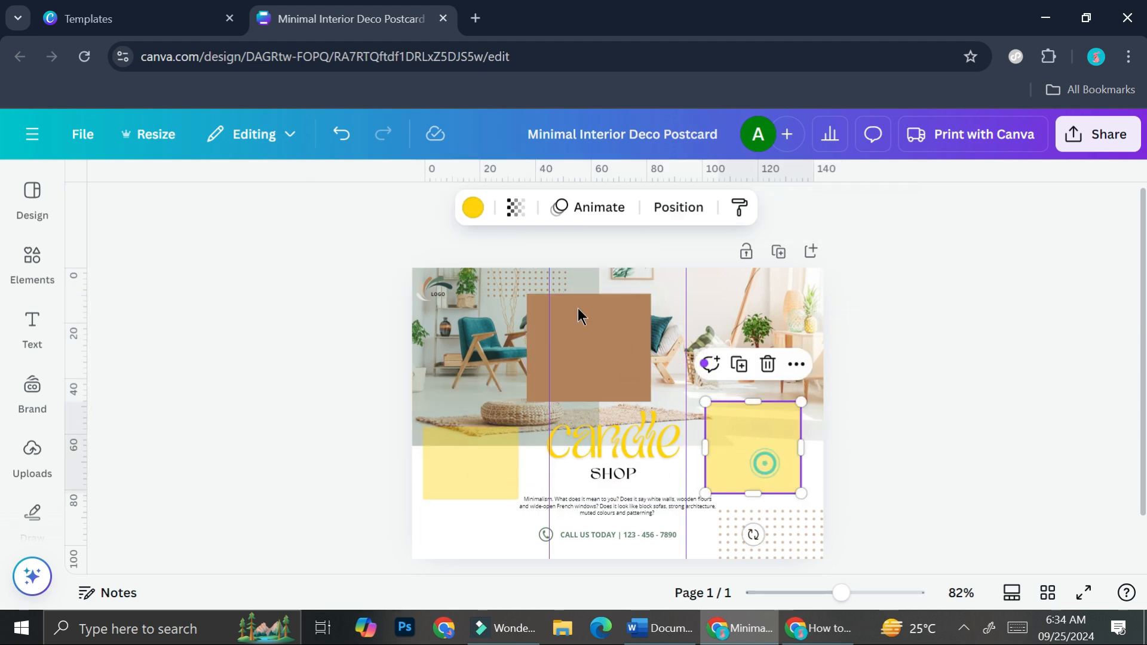
click(501, 279)
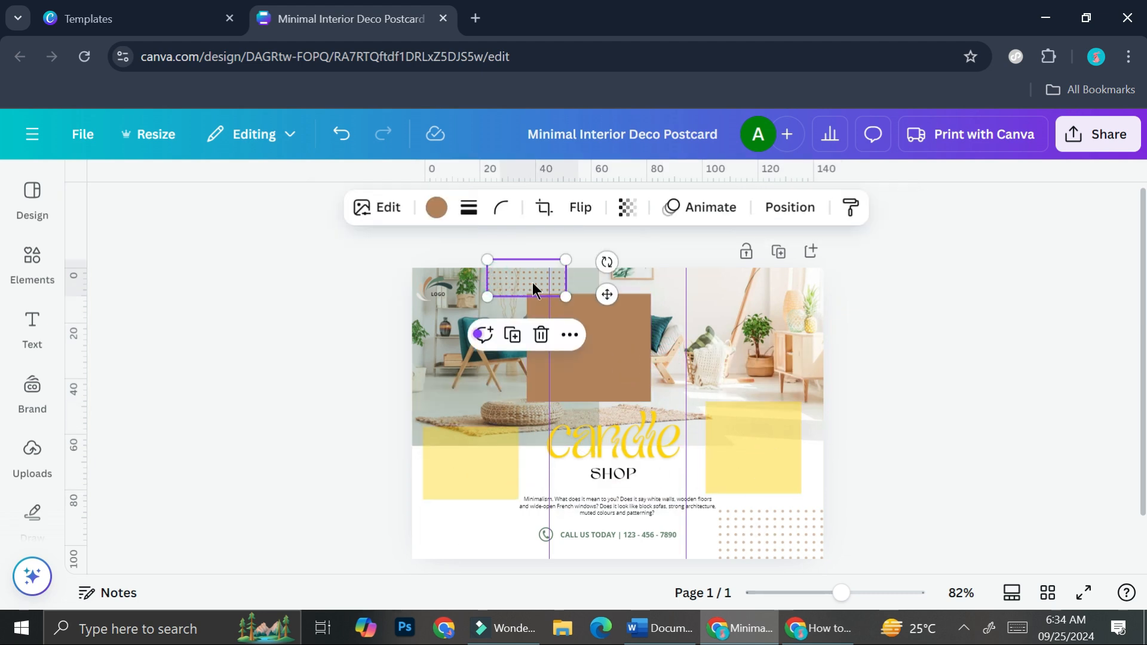
Step: Search the elements library for "smoke" and look through all the matching graphics
click(32, 257)
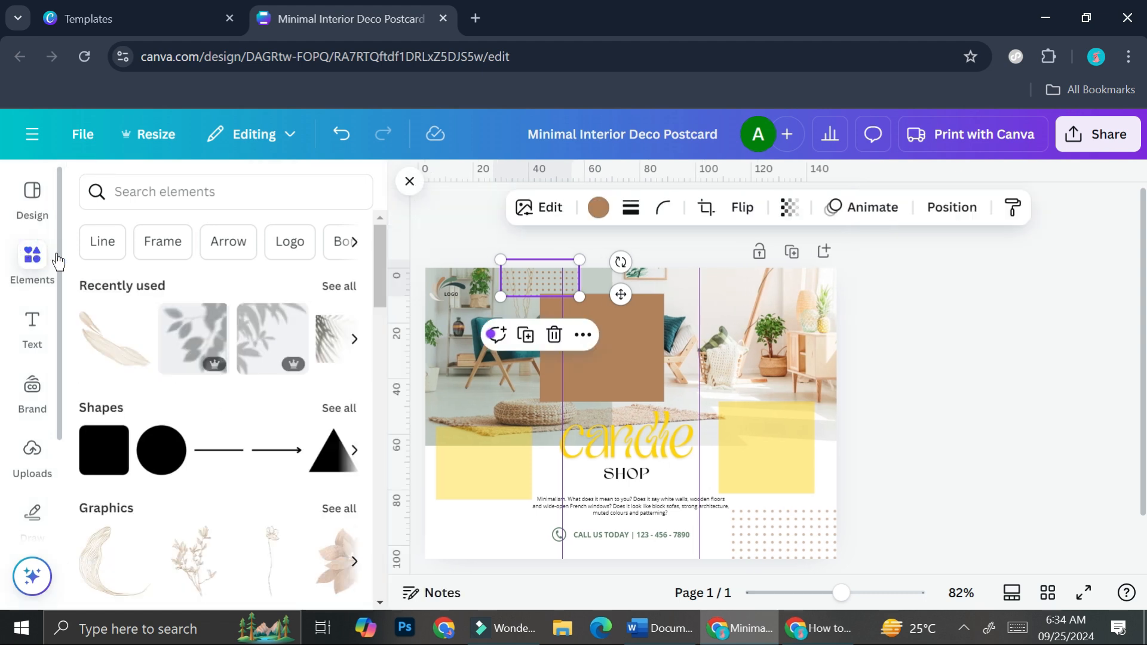
click(250, 200)
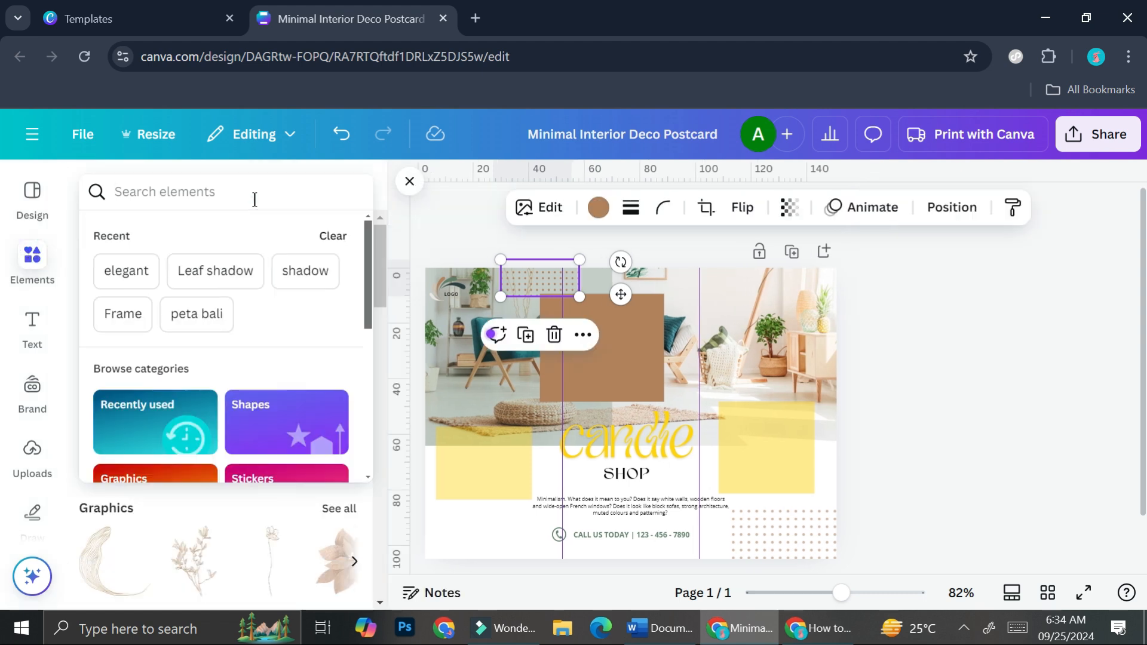
text(smok)
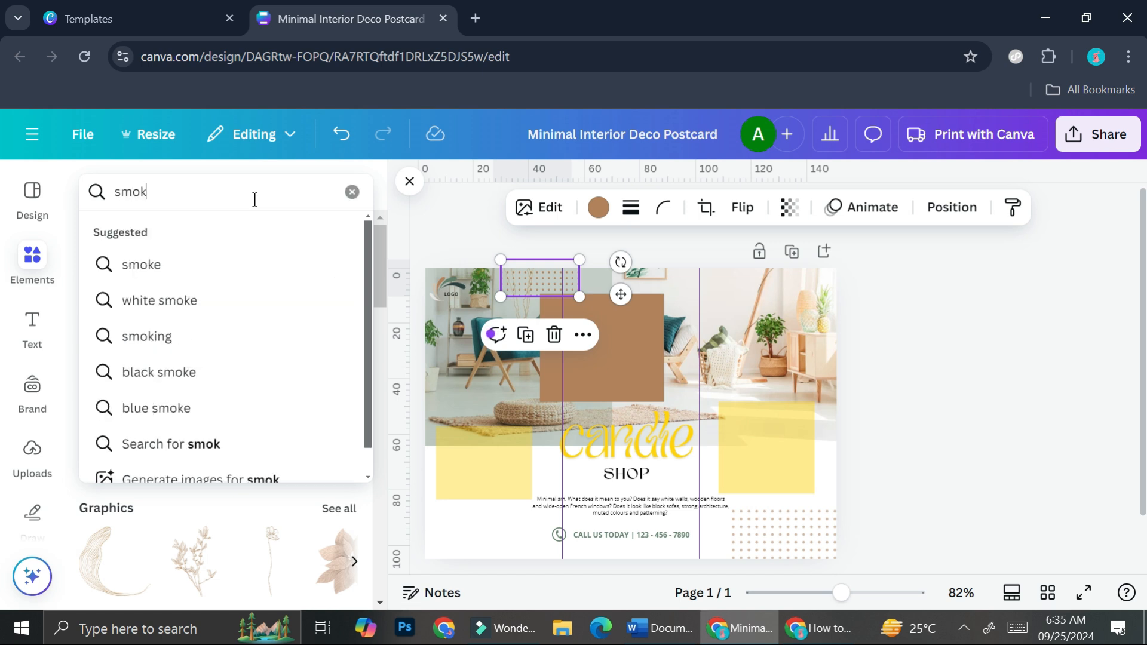
click(231, 250)
click(208, 251)
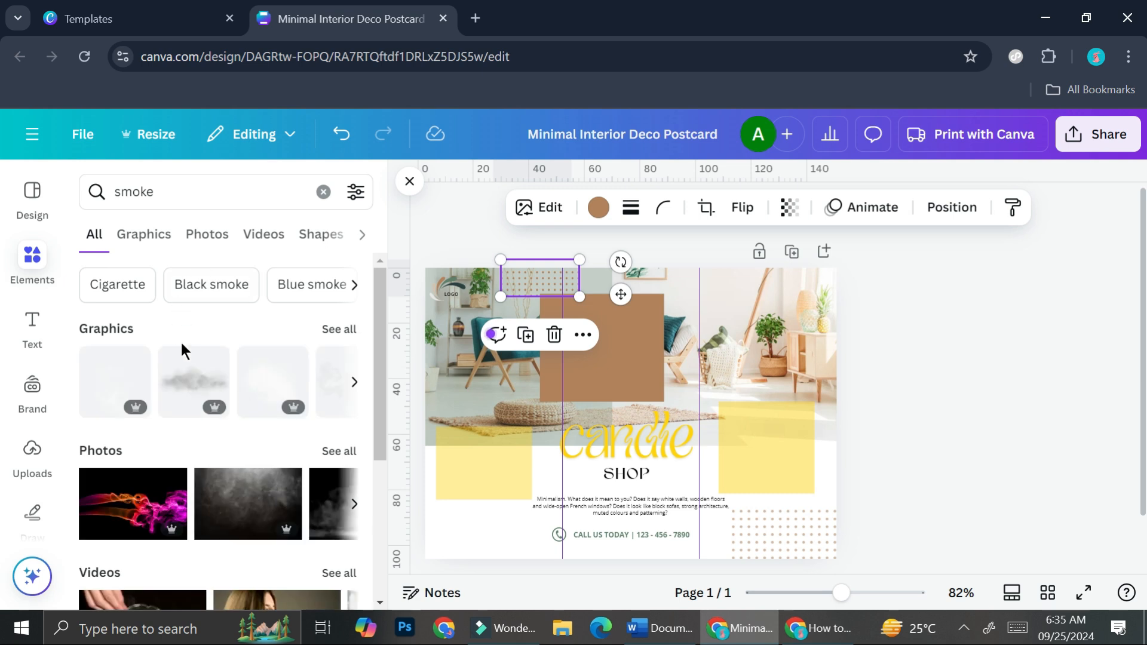
click(342, 324)
scroll(239, 378, down, 10)
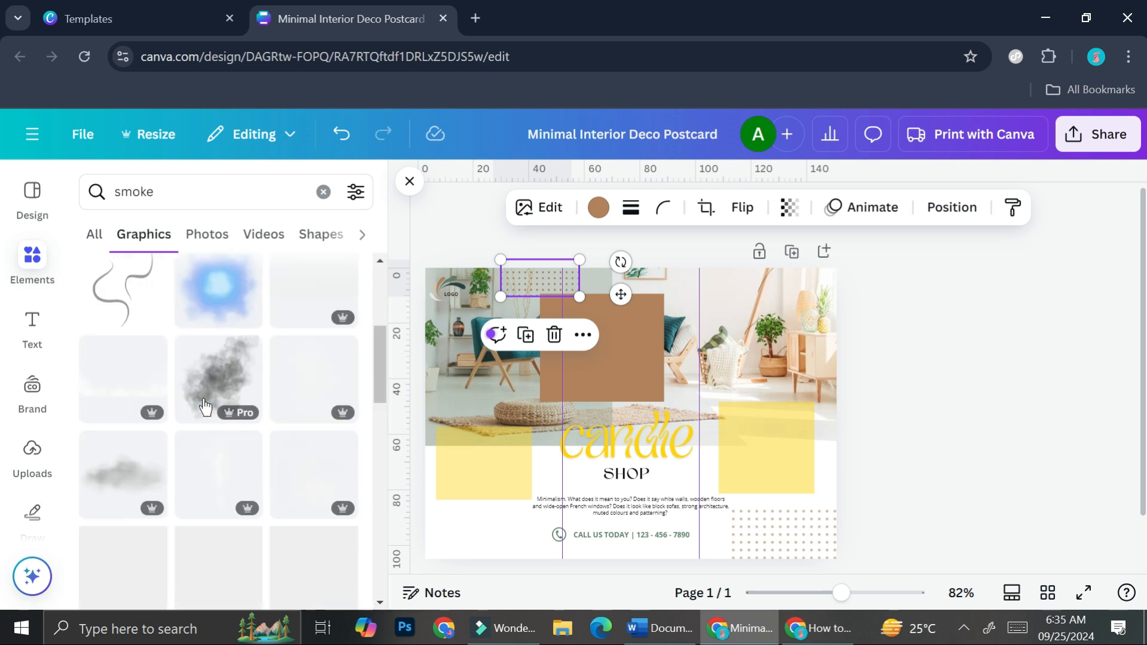
scroll(204, 406, down, 5)
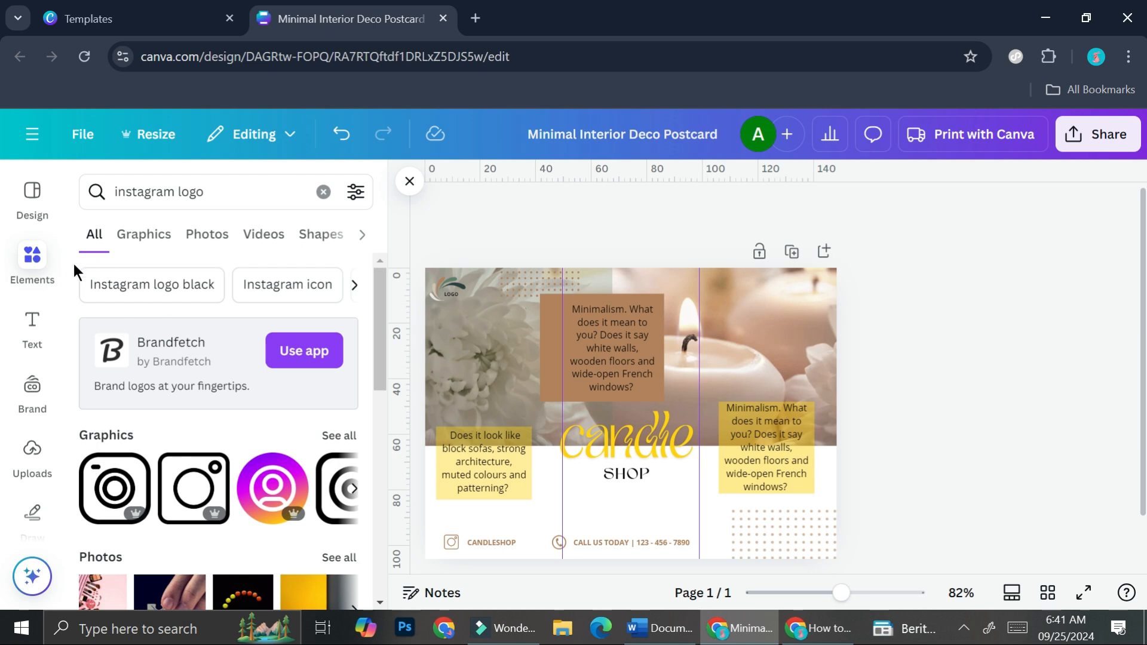
Step: Replace the elements search with "candle" and look through the matching photos
drag(245, 201, 75, 180)
key(BackSpace)
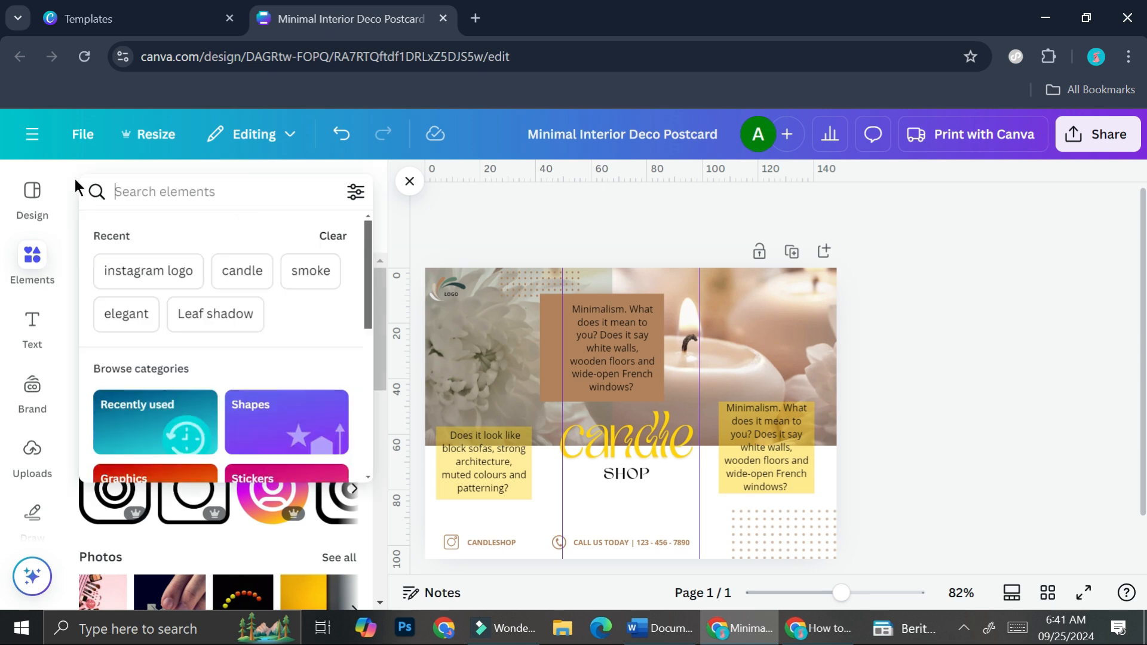
click(229, 274)
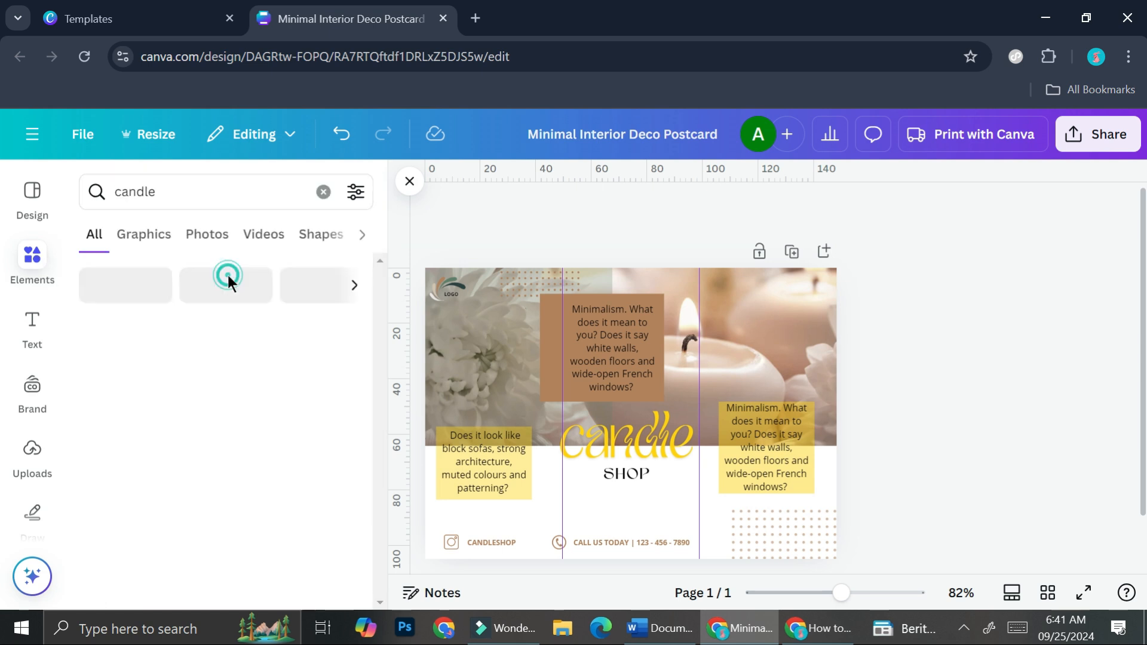
click(194, 239)
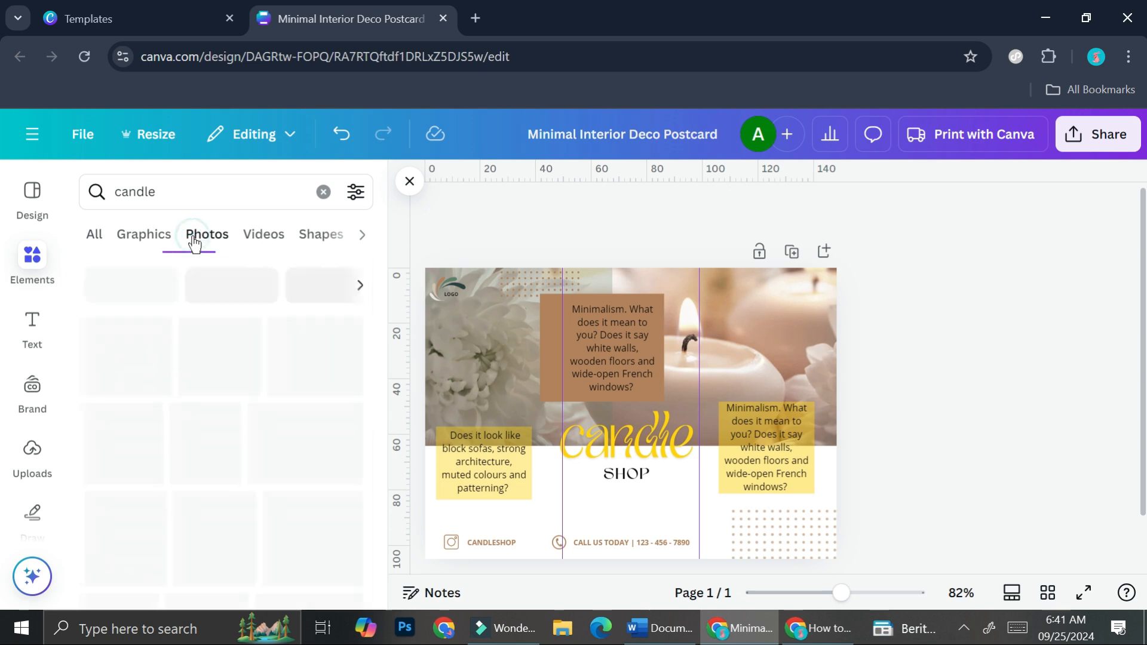
scroll(248, 397, down, 5)
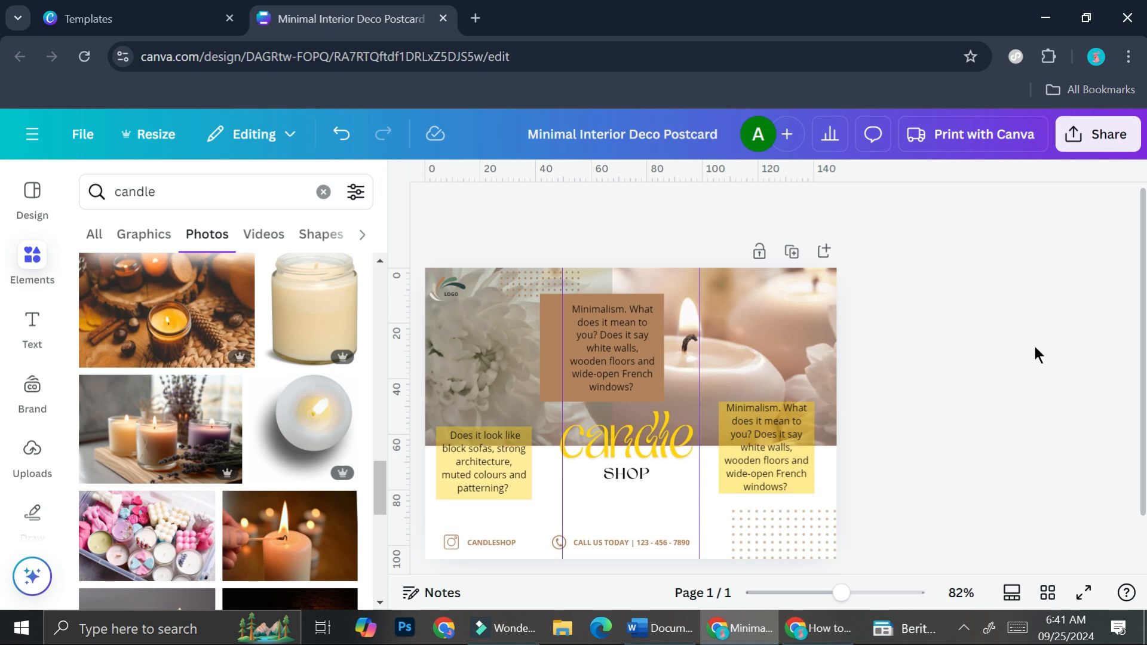
Step: Check the download options for the finished leaflet and dismiss them without downloading
click(1120, 140)
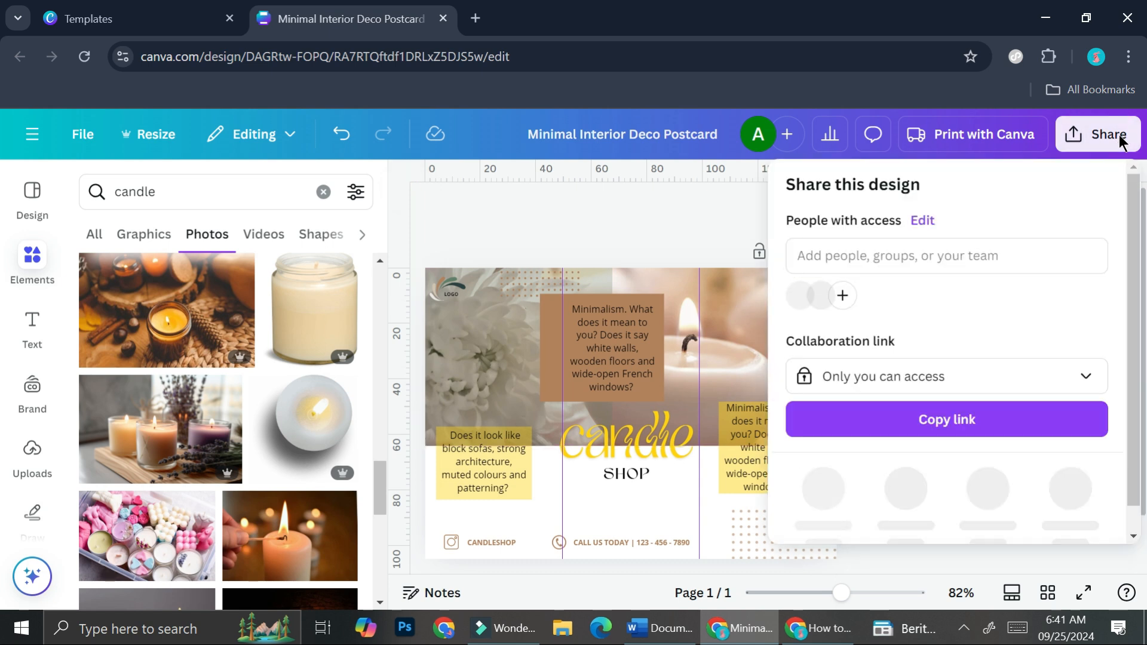
scroll(963, 380, down, 1)
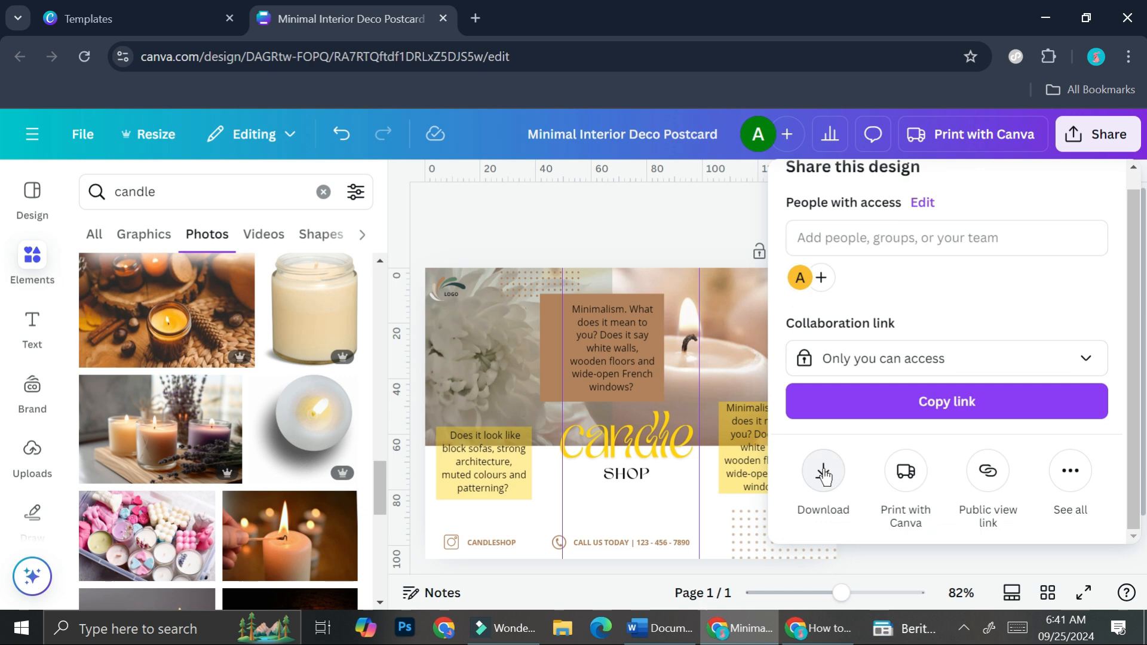
click(824, 476)
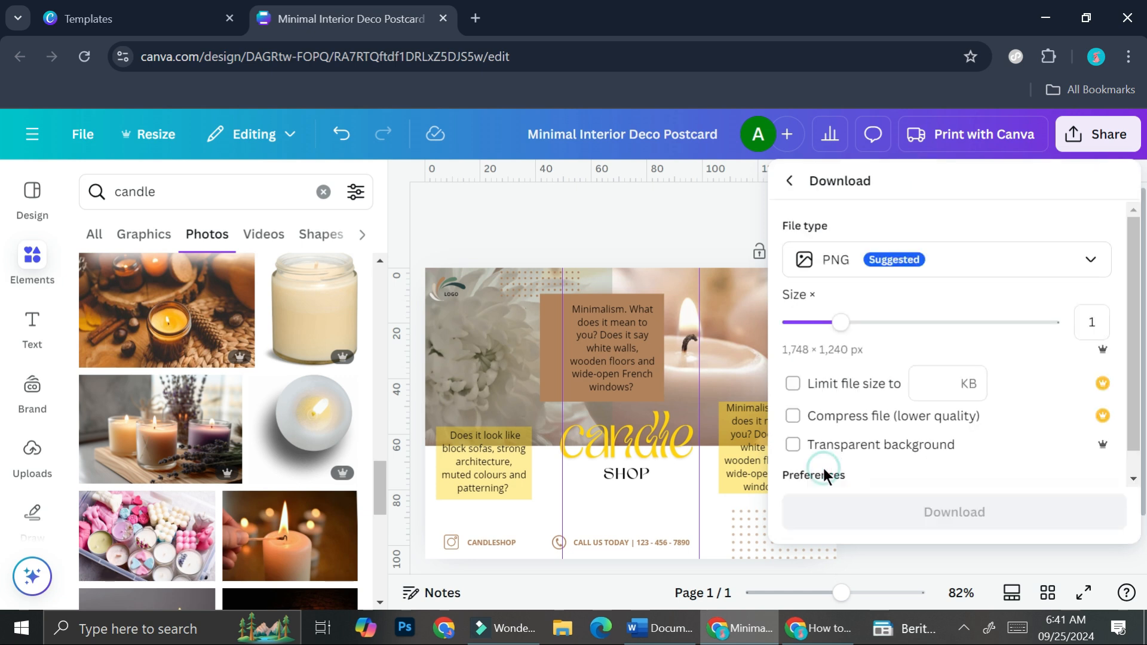
click(622, 209)
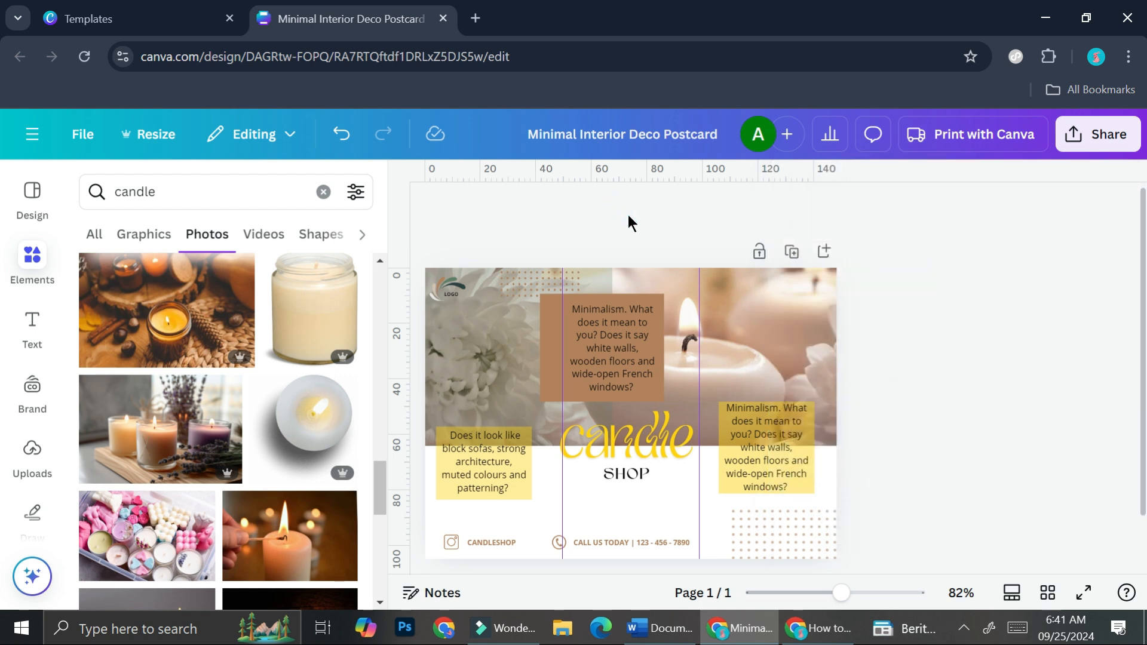